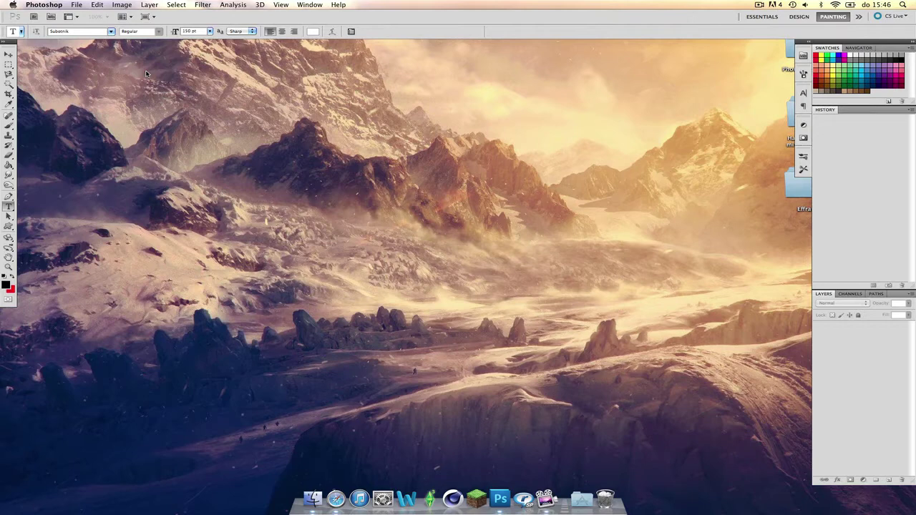
Create a new 1280 × 720 px document with a transparent background
{"action": "left_click", "coordinate": [75, 4]}
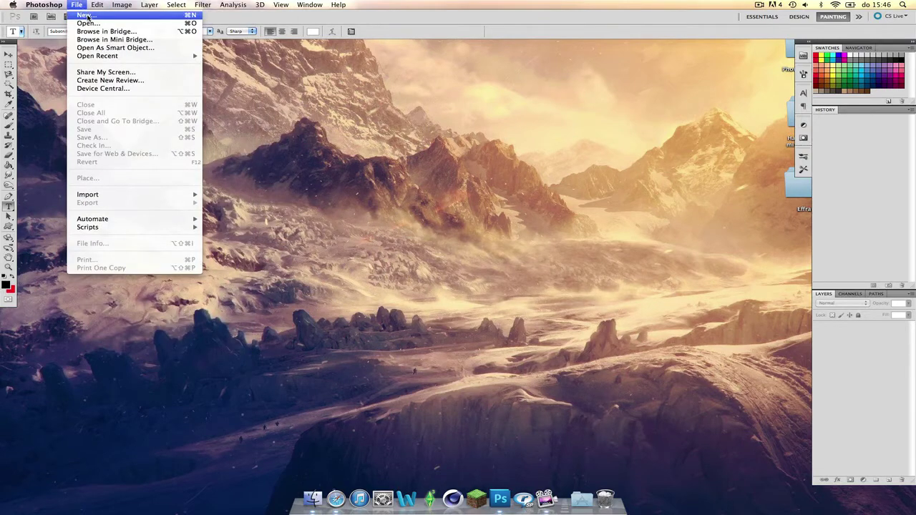
{"action": "left_click", "coordinate": [85, 15]}
{"action": "key", "text": "Tab"}
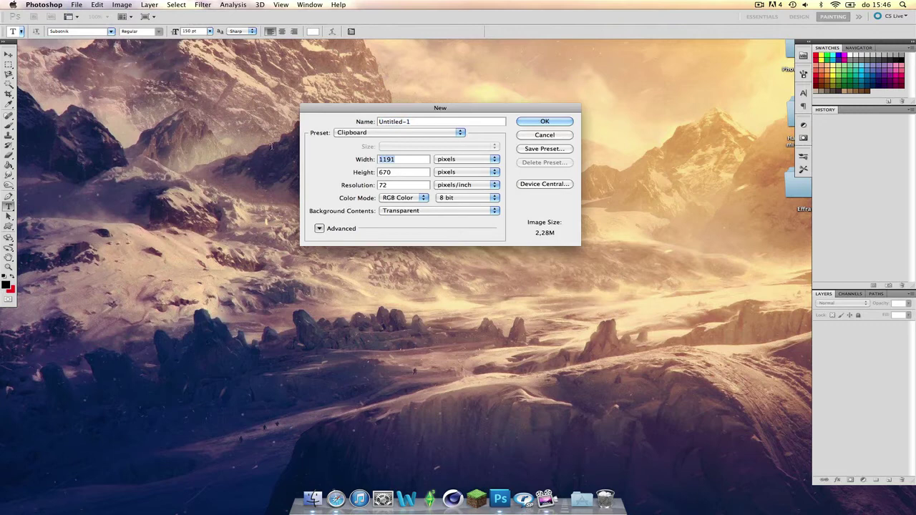
{"action": "type", "text": "1280"}
{"action": "key", "text": "Tab"}
{"action": "type", "text": "720"}
{"action": "left_click", "coordinate": [544, 122]}
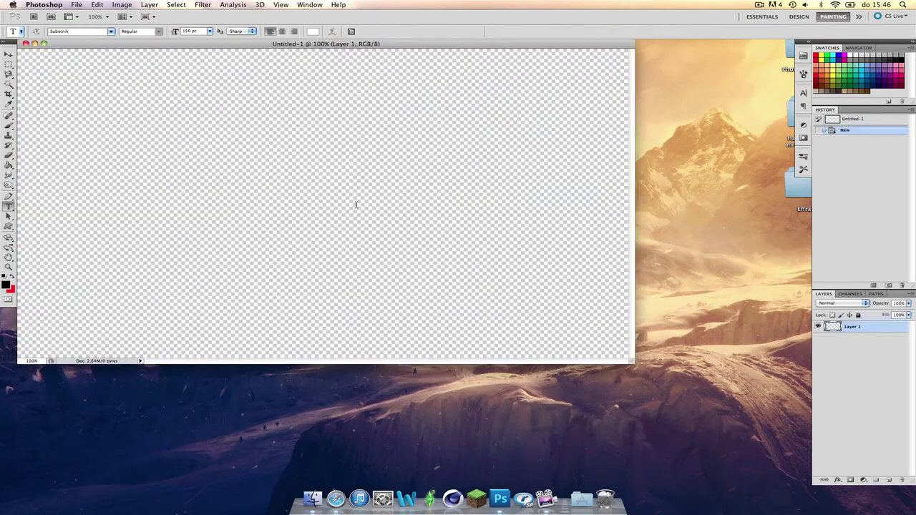
Enlarge the Untitled-1 document window to fill the workspace
{"action": "mouse_move", "coordinate": [77, 47]}
{"action": "left_mouse_down"}
{"action": "mouse_move", "coordinate": [101, 65]}
{"action": "mouse_move", "coordinate": [70, 52]}
{"action": "mouse_move", "coordinate": [77, 47]}
{"action": "left_mouse_up"}
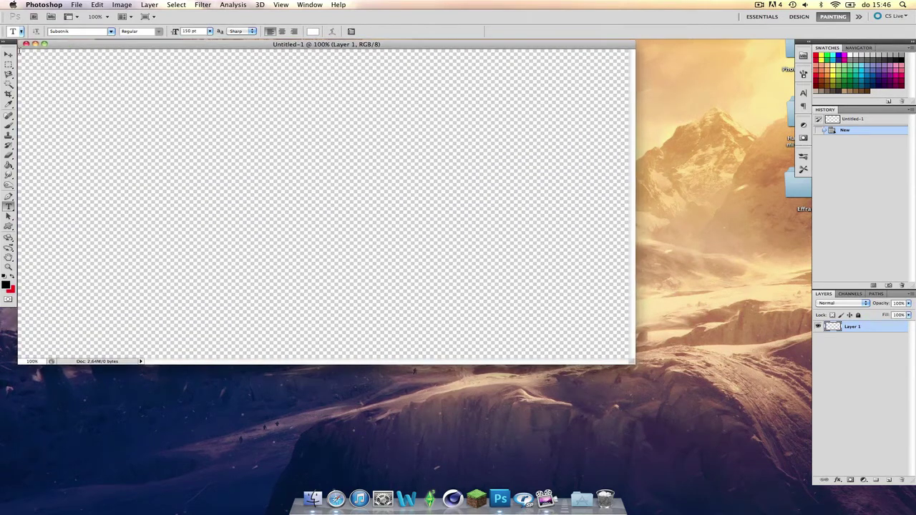
{"action": "key", "text": "v"}
{"action": "left_click_drag", "start_coordinate": [631, 361], "coordinate": [805, 483]}
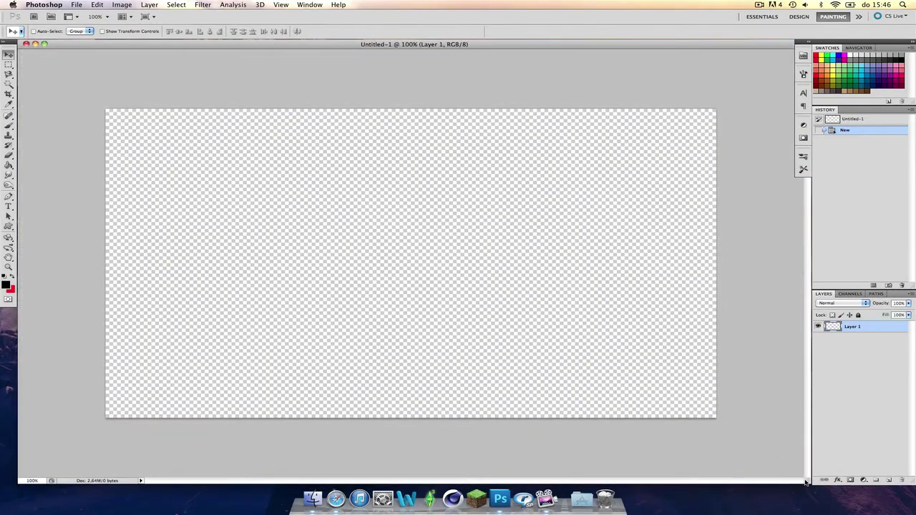
Select the Paint Bucket Tool from the fill tools group
{"action": "left_click", "coordinate": [9, 166]}
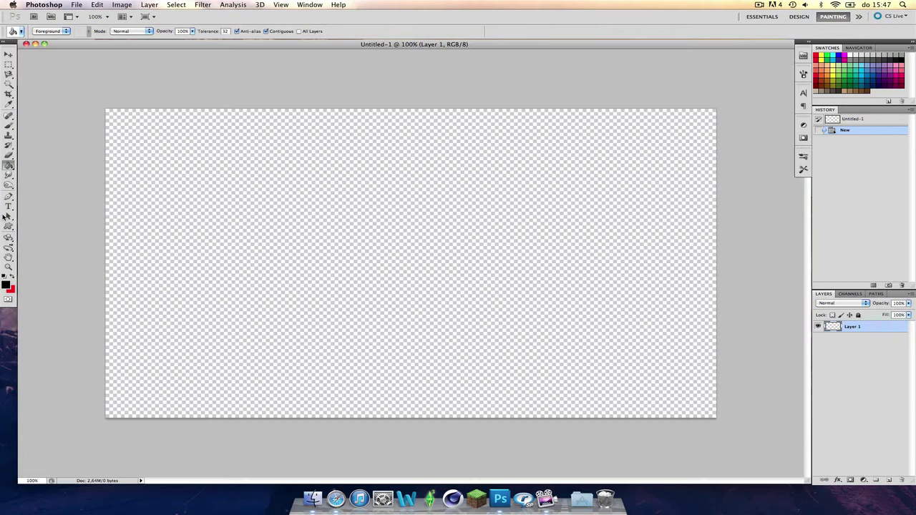
{"action": "left_click", "coordinate": [8, 165]}
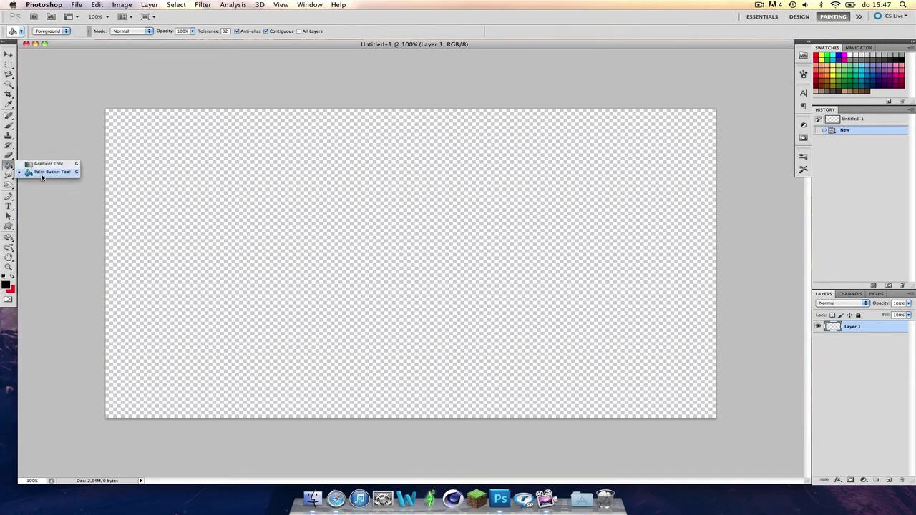
{"action": "left_click", "coordinate": [9, 165]}
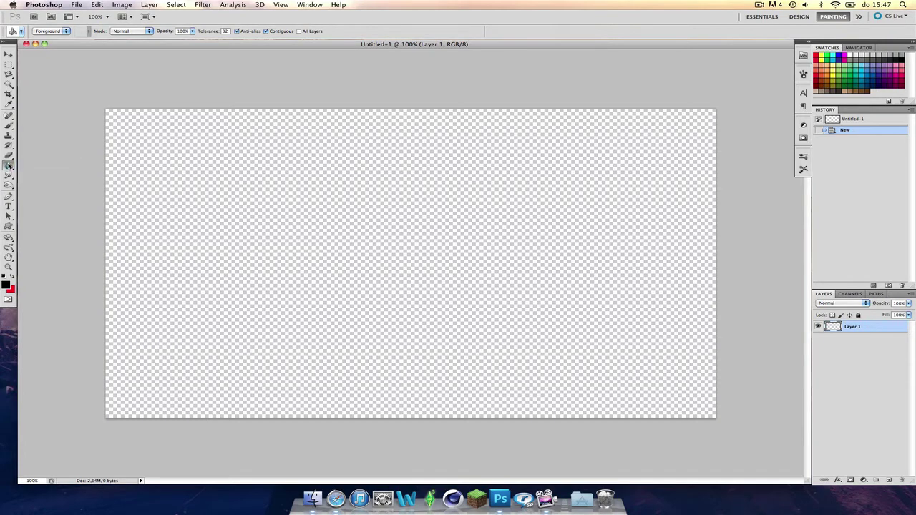
{"action": "left_click", "coordinate": [9, 164]}
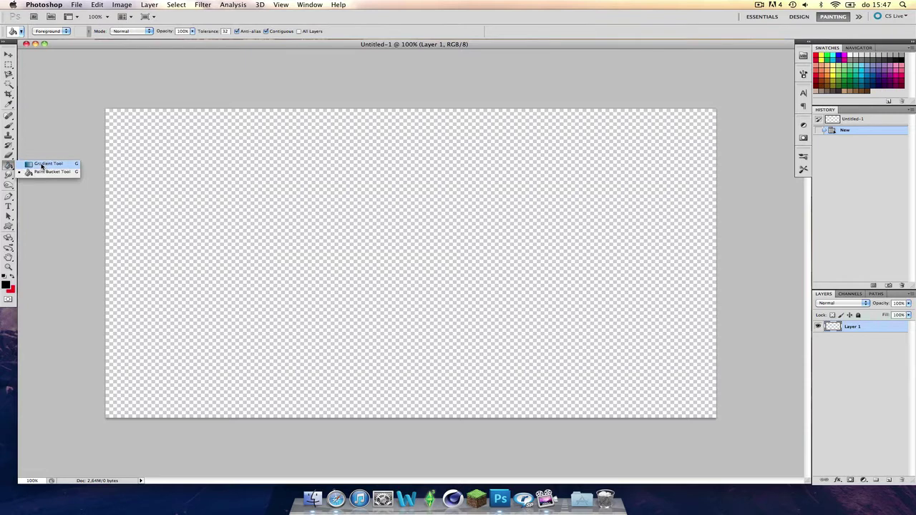
{"action": "left_click", "coordinate": [32, 172]}
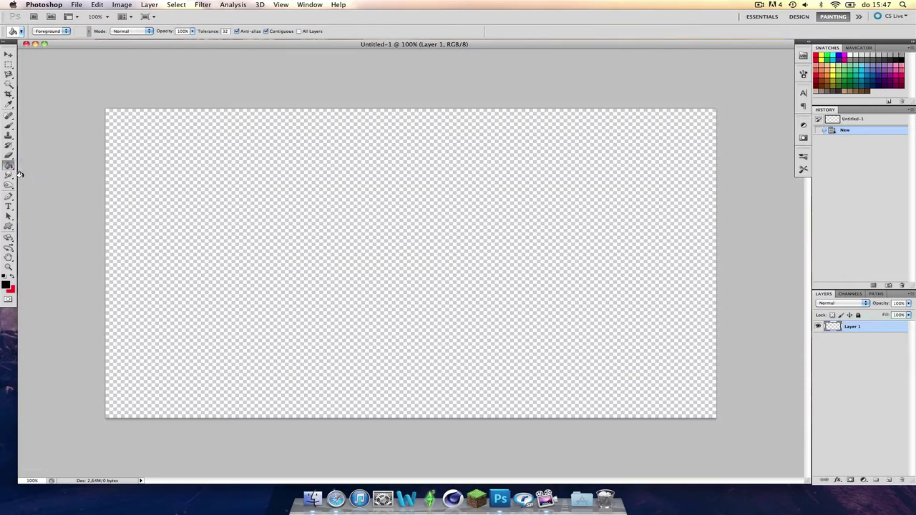
{"action": "left_click", "coordinate": [11, 166]}
{"action": "left_click", "coordinate": [31, 173]}
Set the foreground colour to black (000000) and fill the canvas with it
{"action": "left_click", "coordinate": [7, 285]}
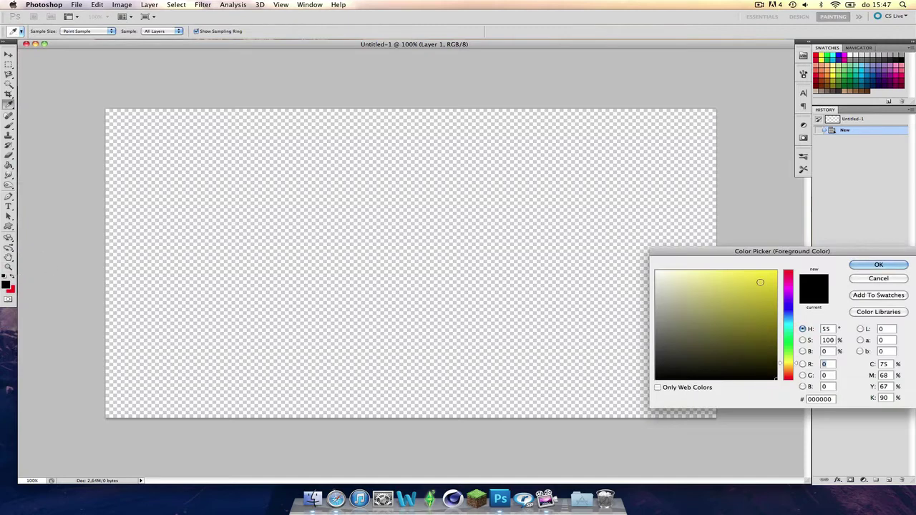
{"action": "left_click", "coordinate": [885, 265]}
{"action": "left_click", "coordinate": [6, 285]}
{"action": "left_click_drag", "start_coordinate": [684, 305], "coordinate": [770, 365]}
{"action": "left_click_drag", "start_coordinate": [665, 303], "coordinate": [863, 426]}
{"action": "left_click", "coordinate": [875, 264]}
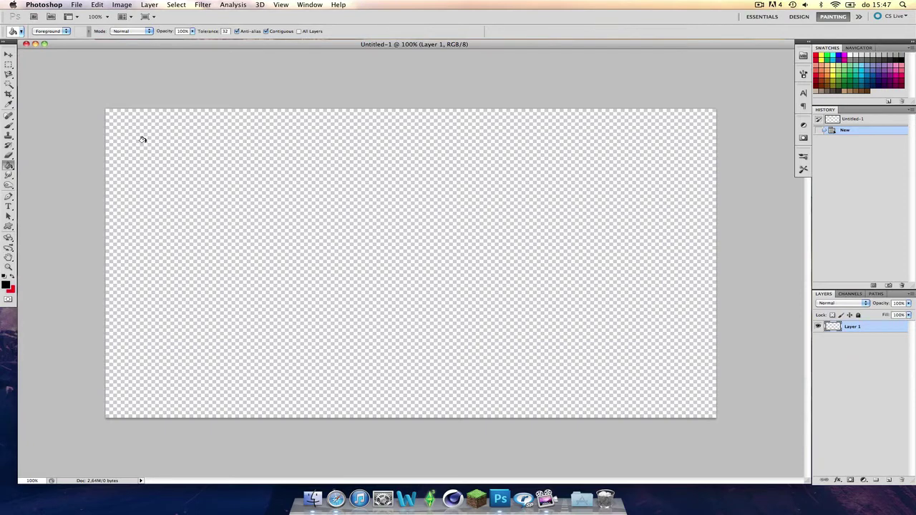
{"action": "left_click", "coordinate": [143, 141]}
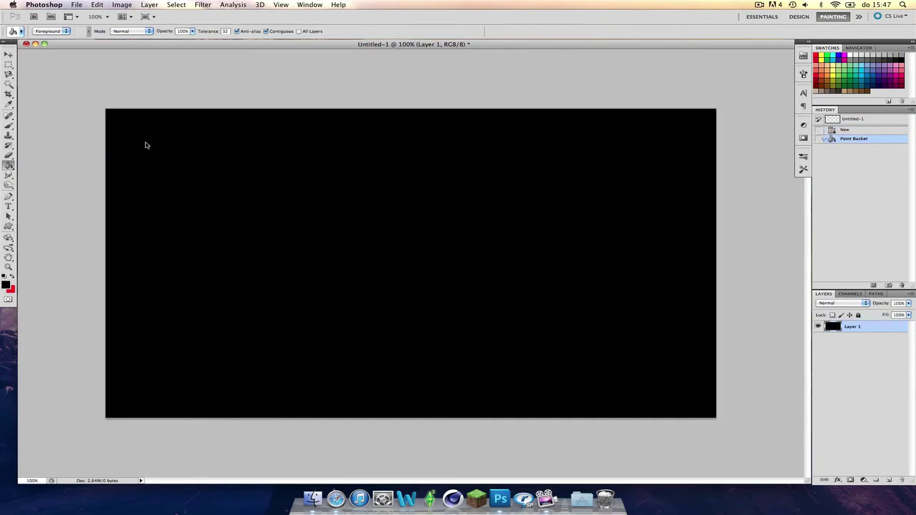
Select the Gradient Tool with the Radial gradient type
{"action": "left_click", "coordinate": [9, 165]}
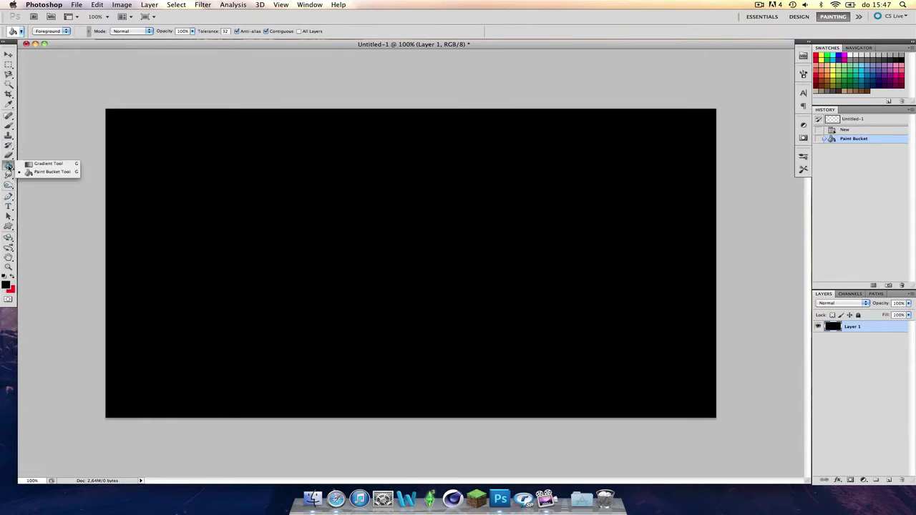
{"action": "left_click", "coordinate": [44, 164]}
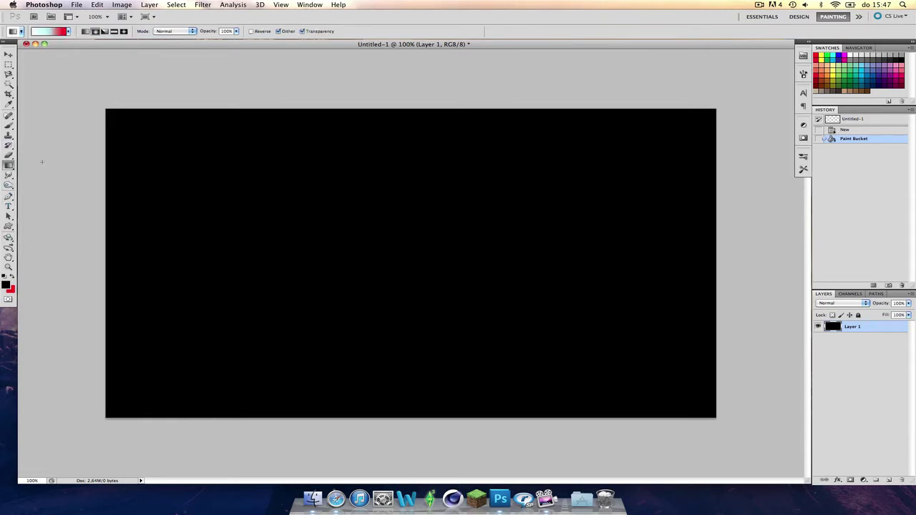
{"action": "left_click", "coordinate": [85, 31]}
{"action": "left_click", "coordinate": [95, 31]}
Set colours to teal 00a694 and blue 0066a1, then drag a radial gradient outward from centre
{"action": "left_click", "coordinate": [12, 276]}
{"action": "left_click", "coordinate": [5, 286]}
{"action": "left_click", "coordinate": [790, 320]}
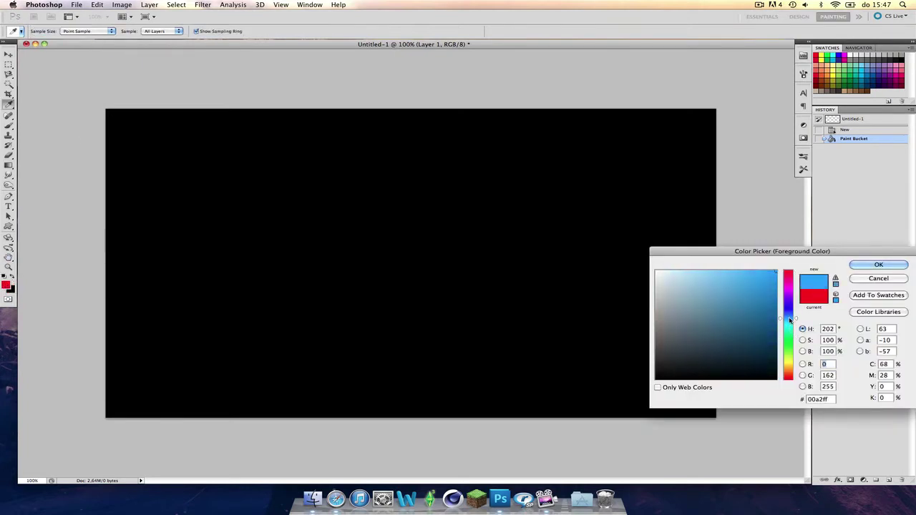
{"action": "left_click", "coordinate": [775, 311]}
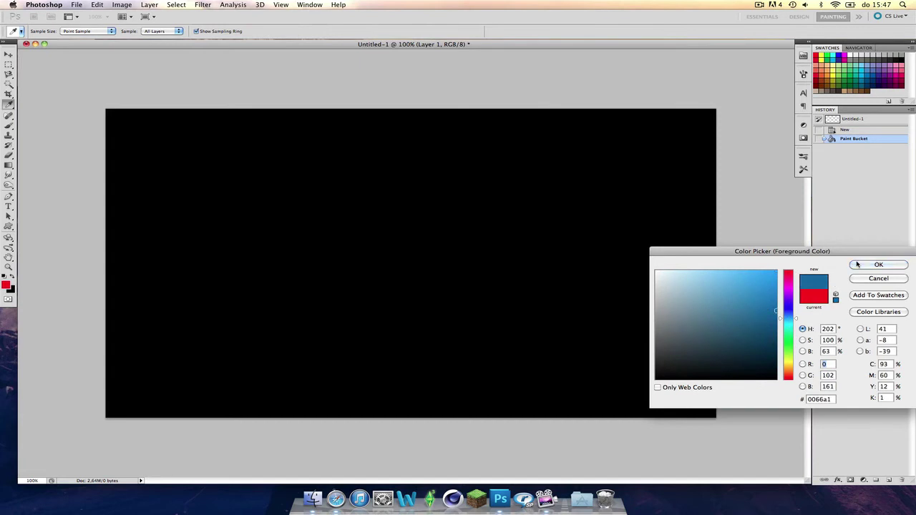
{"action": "left_click", "coordinate": [857, 265]}
{"action": "left_click", "coordinate": [11, 277]}
{"action": "left_click", "coordinate": [5, 286]}
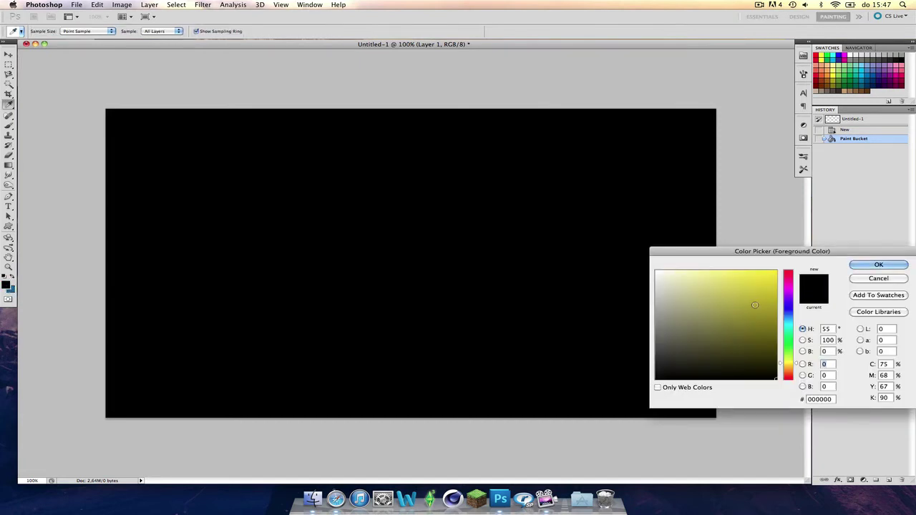
{"action": "left_click", "coordinate": [787, 327]}
{"action": "left_click", "coordinate": [776, 308]}
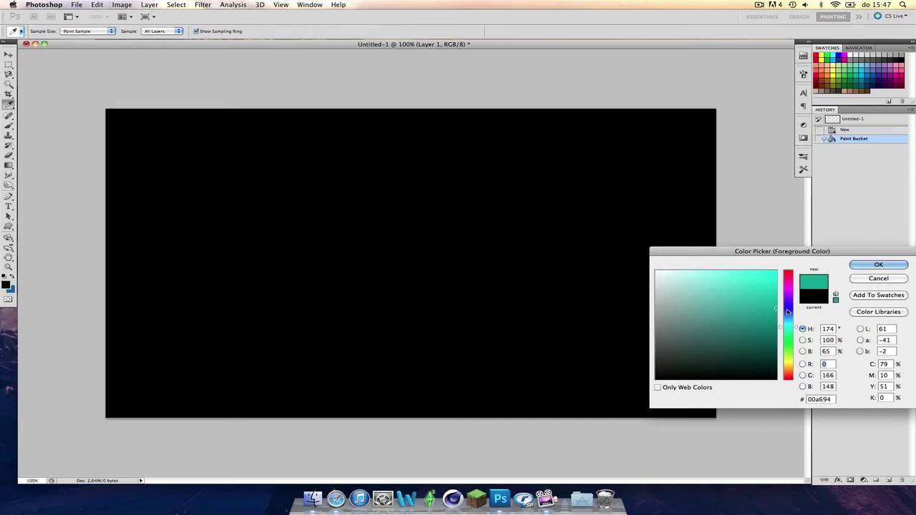
{"action": "left_click", "coordinate": [879, 265]}
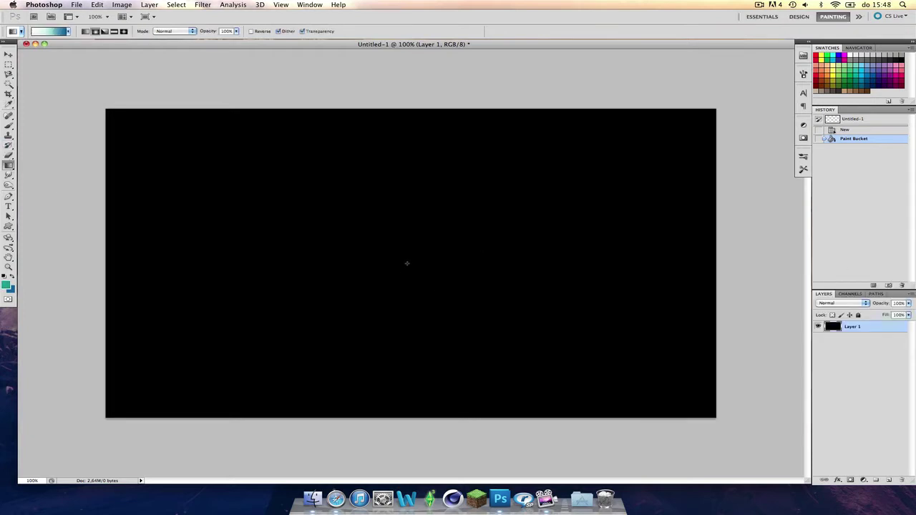
{"action": "left_click_drag", "start_coordinate": [407, 263], "coordinate": [96, 264]}
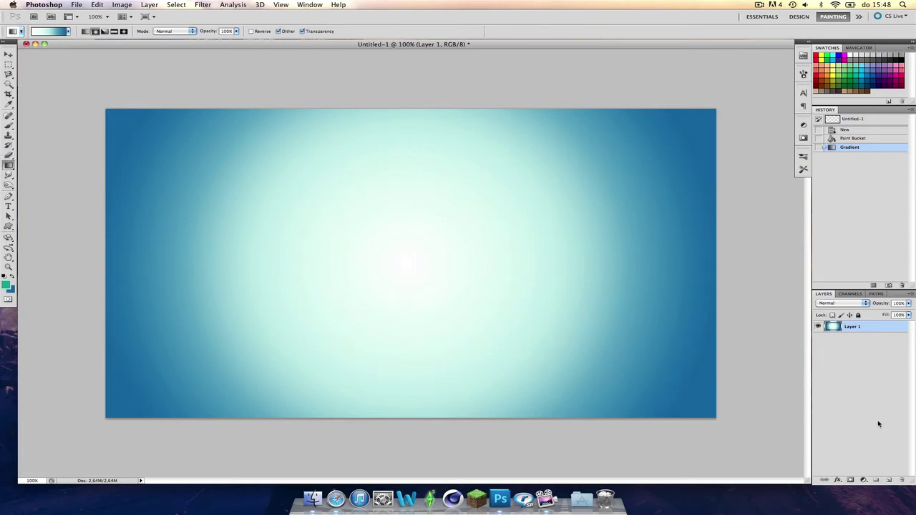
Add a new empty layer and set the Brush Tool size to 200 px
{"action": "left_click", "coordinate": [889, 480]}
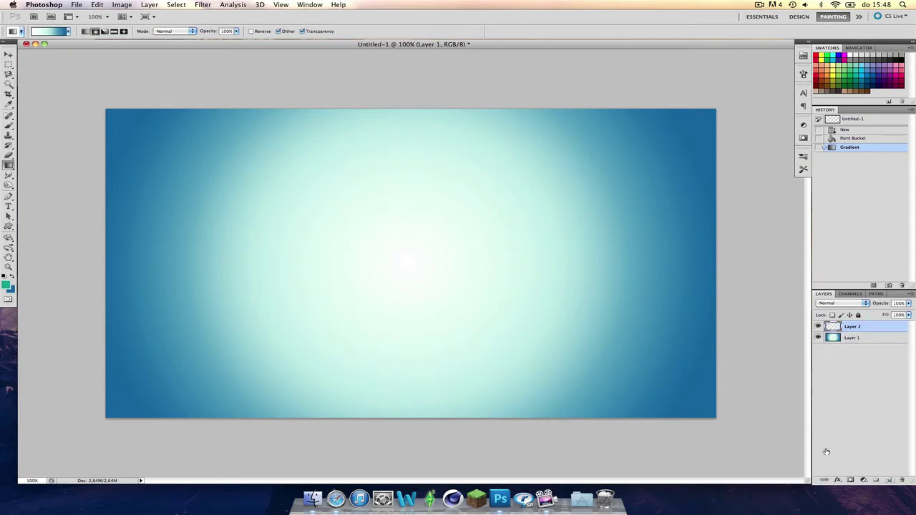
{"action": "left_click", "coordinate": [8, 126]}
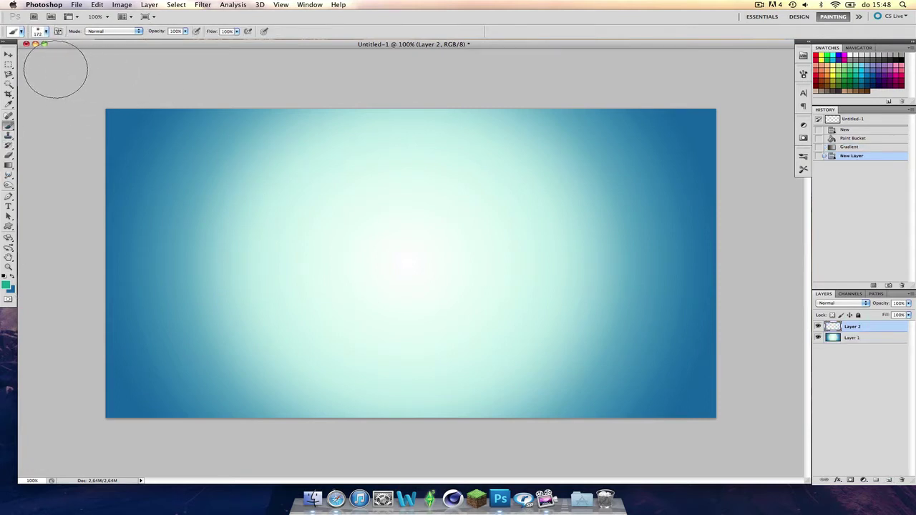
{"action": "left_click", "coordinate": [47, 33]}
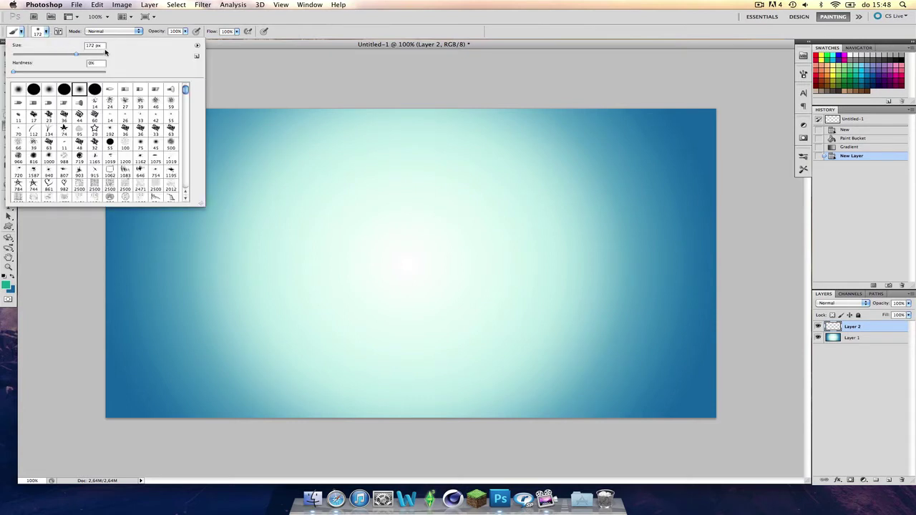
{"action": "double_click", "coordinate": [99, 46]}
{"action": "type", "text": "200"}
{"action": "key", "text": "Return"}
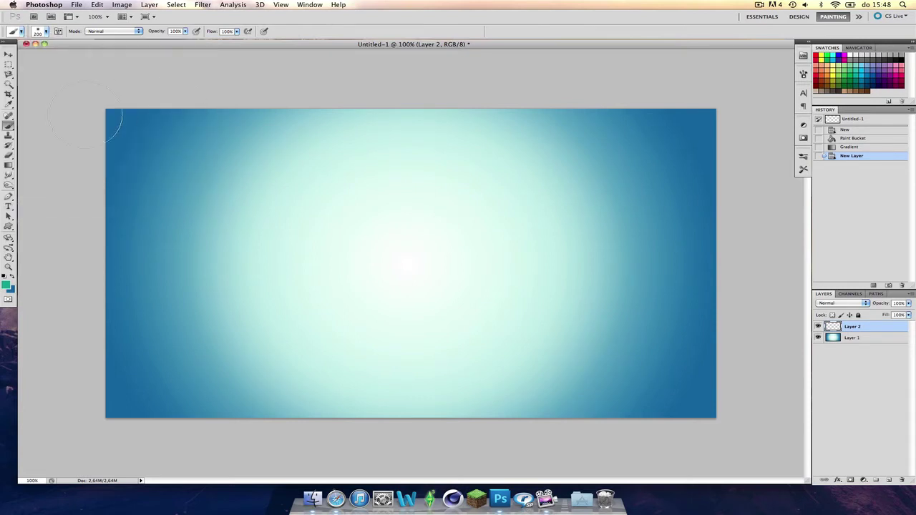
Paint all four canvas corners with a dark teal on the new layer
{"action": "left_click", "coordinate": [7, 286]}
{"action": "left_click", "coordinate": [776, 360]}
{"action": "left_click", "coordinate": [874, 265]}
{"action": "mouse_move", "coordinate": [179, 100]}
{"action": "left_mouse_down"}
{"action": "mouse_move", "coordinate": [106, 121]}
{"action": "mouse_move", "coordinate": [85, 164]}
{"action": "mouse_move", "coordinate": [107, 113]}
{"action": "mouse_move", "coordinate": [182, 76]}
{"action": "mouse_move", "coordinate": [107, 118]}
{"action": "mouse_move", "coordinate": [79, 197]}
{"action": "left_mouse_up"}
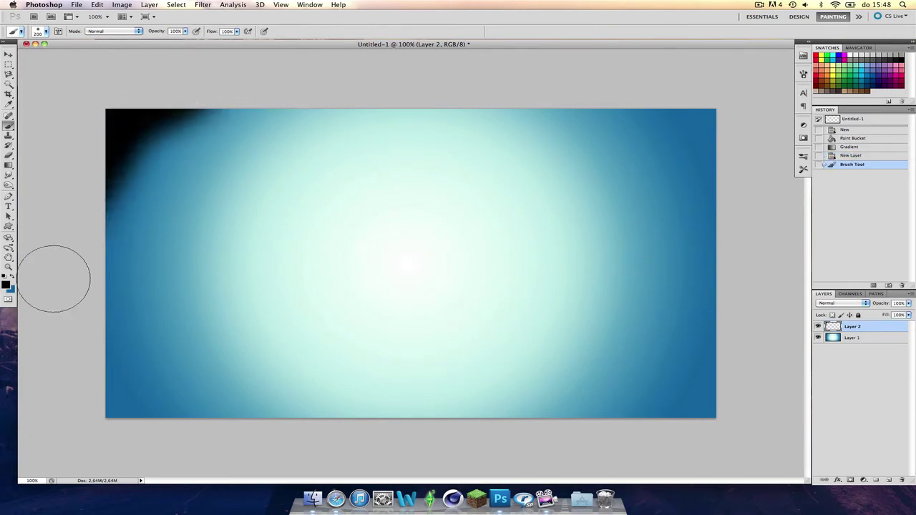
{"action": "mouse_move", "coordinate": [73, 312]}
{"action": "left_mouse_down"}
{"action": "mouse_move", "coordinate": [87, 354]}
{"action": "mouse_move", "coordinate": [170, 437]}
{"action": "mouse_move", "coordinate": [221, 444]}
{"action": "mouse_move", "coordinate": [100, 406]}
{"action": "mouse_move", "coordinate": [44, 367]}
{"action": "mouse_move", "coordinate": [62, 398]}
{"action": "left_mouse_up"}
{"action": "mouse_move", "coordinate": [680, 429]}
{"action": "left_mouse_down"}
{"action": "mouse_move", "coordinate": [657, 440]}
{"action": "mouse_move", "coordinate": [692, 424]}
{"action": "mouse_move", "coordinate": [731, 351]}
{"action": "mouse_move", "coordinate": [692, 413]}
{"action": "mouse_move", "coordinate": [638, 440]}
{"action": "left_mouse_up"}
{"action": "mouse_move", "coordinate": [742, 147]}
{"action": "left_mouse_down"}
{"action": "mouse_move", "coordinate": [744, 189]}
{"action": "mouse_move", "coordinate": [658, 62]}
{"action": "mouse_move", "coordinate": [635, 48]}
{"action": "mouse_move", "coordinate": [727, 118]}
{"action": "mouse_move", "coordinate": [638, 80]}
{"action": "mouse_move", "coordinate": [725, 120]}
{"action": "mouse_move", "coordinate": [740, 164]}
{"action": "mouse_move", "coordinate": [667, 93]}
{"action": "mouse_move", "coordinate": [588, 77]}
{"action": "mouse_move", "coordinate": [763, 181]}
{"action": "left_mouse_up"}
Try Soft Light and 90% opacity on the corner layer, then delete it
{"action": "left_click", "coordinate": [837, 303]}
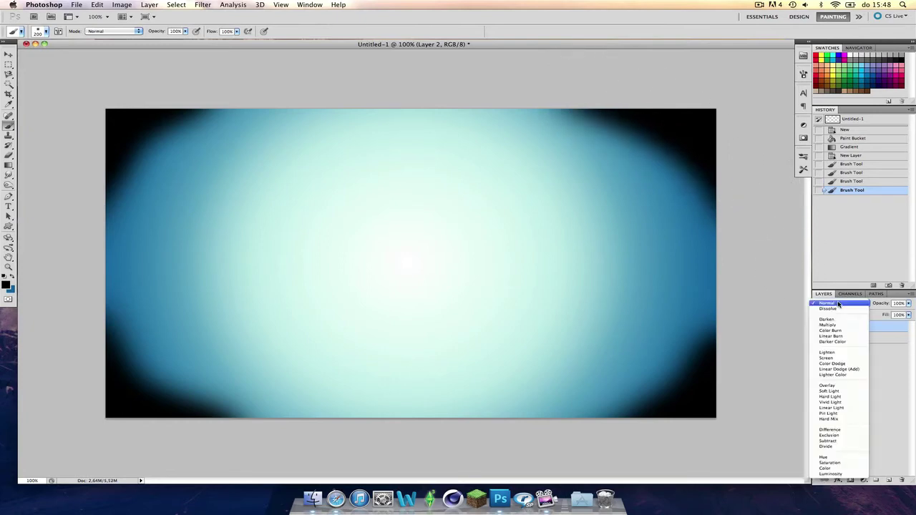
{"action": "left_click", "coordinate": [830, 391]}
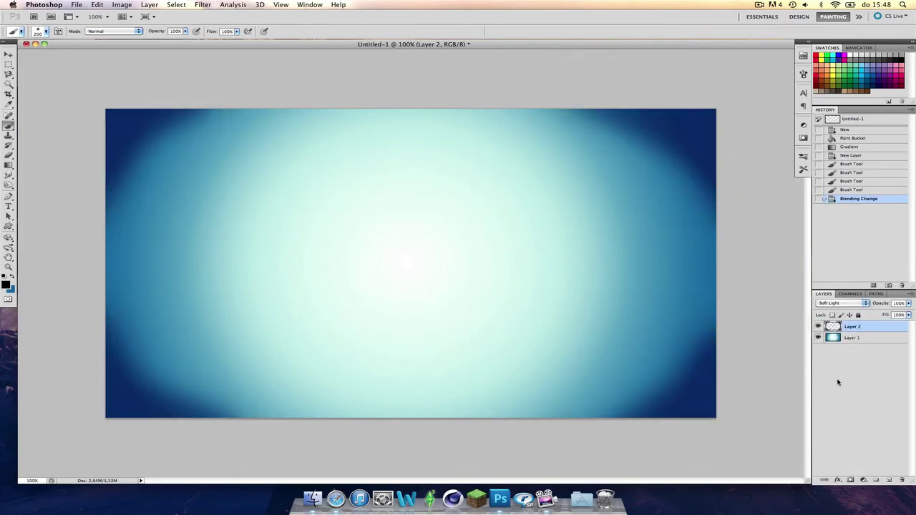
{"action": "left_click", "coordinate": [818, 326]}
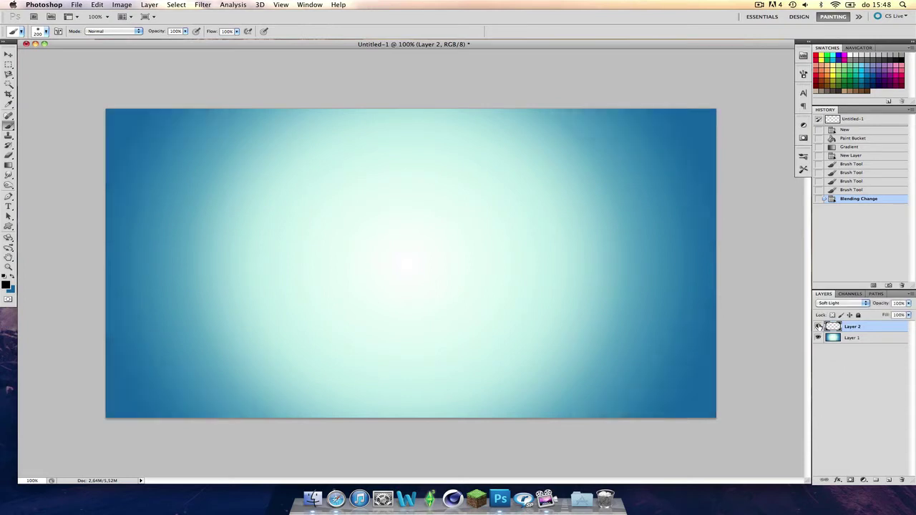
{"action": "left_click", "coordinate": [818, 326]}
{"action": "left_click", "coordinate": [837, 302]}
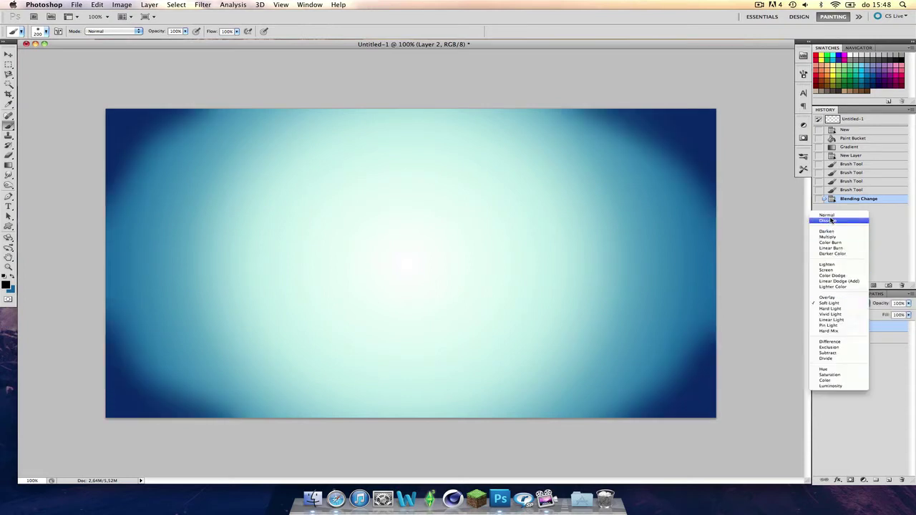
{"action": "left_click", "coordinate": [828, 215]}
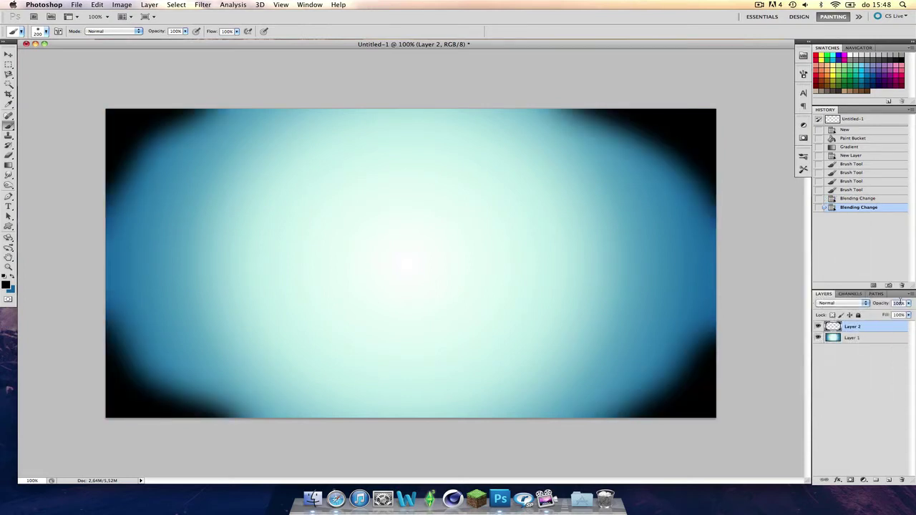
{"action": "type", "text": "90"}
{"action": "key", "text": "Return"}
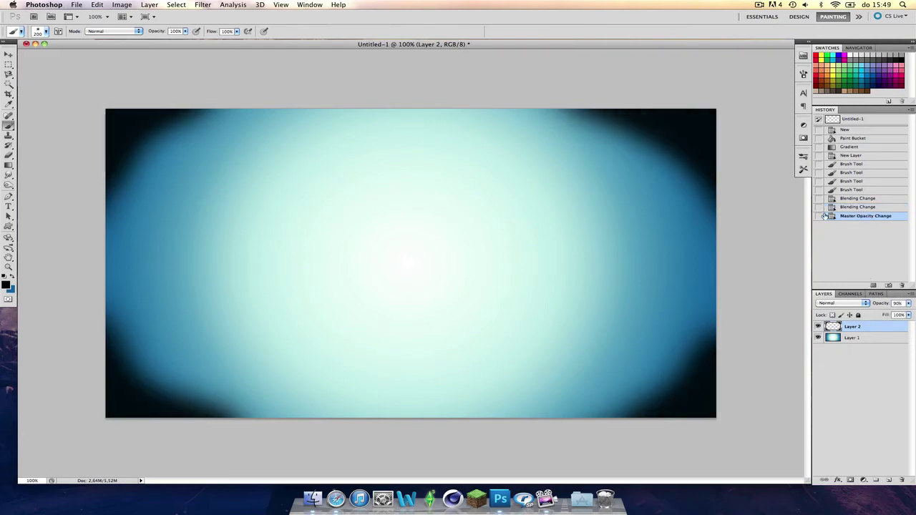
{"action": "key", "text": "BackSpace"}
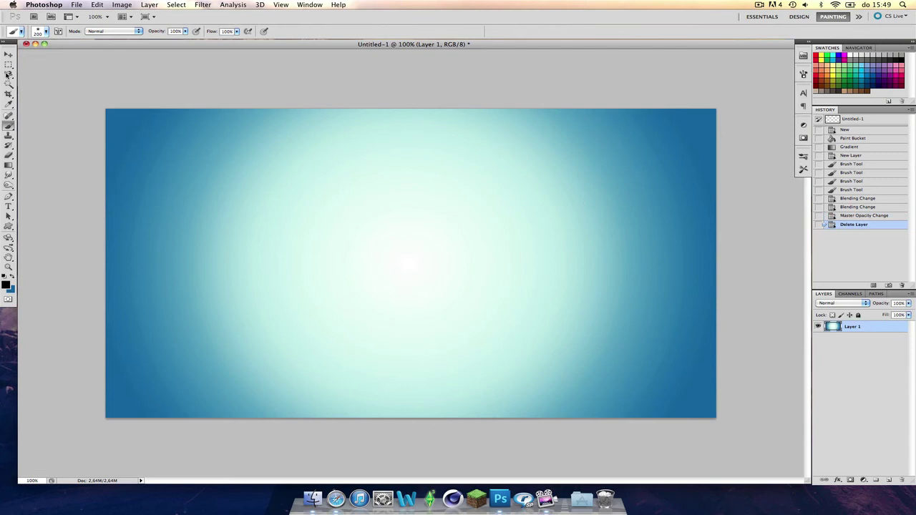
Undo a stray corner dab in History and set the brush size to 350 px
{"action": "left_click", "coordinate": [86, 84]}
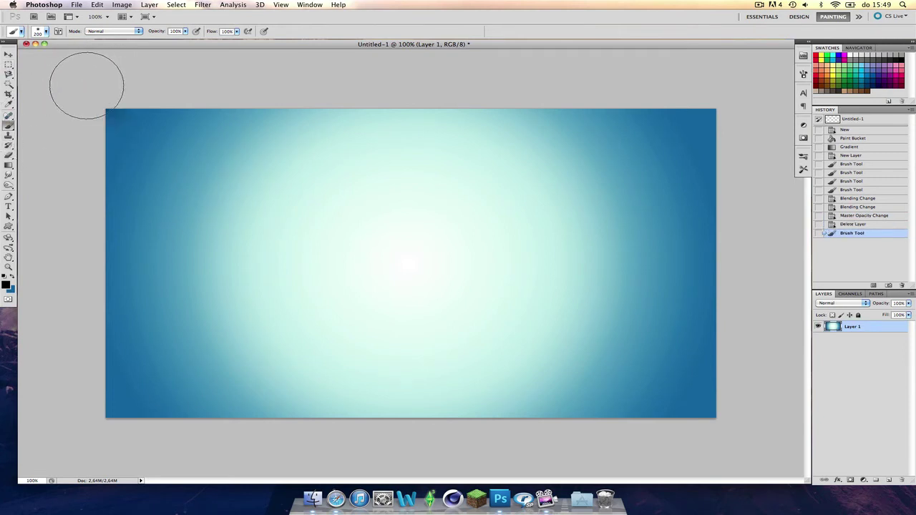
{"action": "left_click", "coordinate": [845, 224]}
{"action": "left_click", "coordinate": [47, 33]}
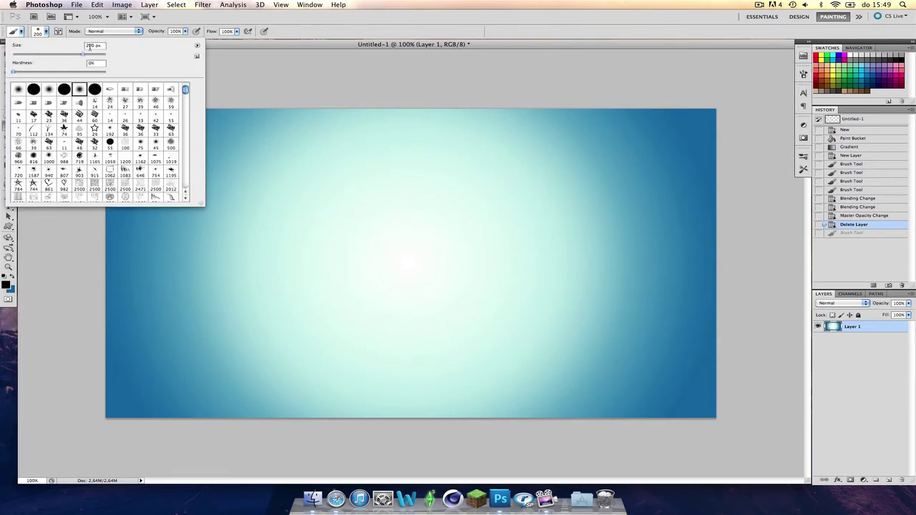
{"action": "type", "text": "350"}
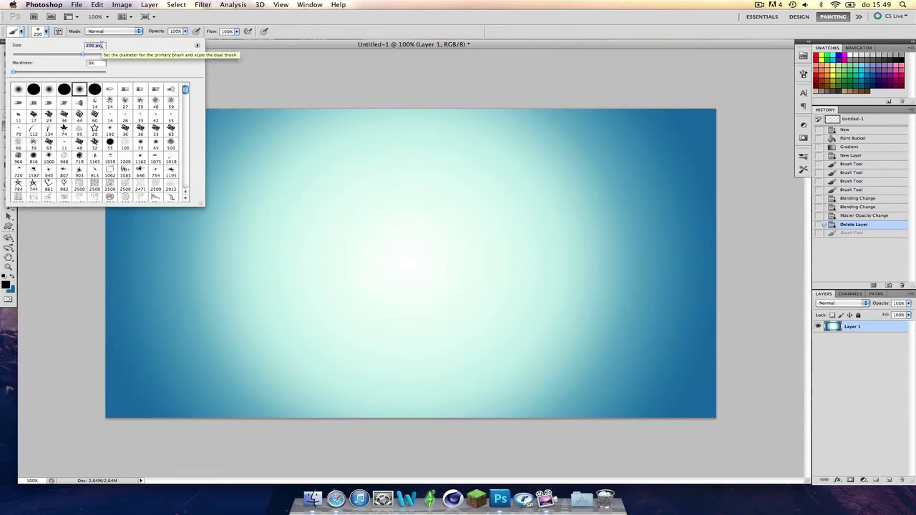
{"action": "key", "text": "Return"}
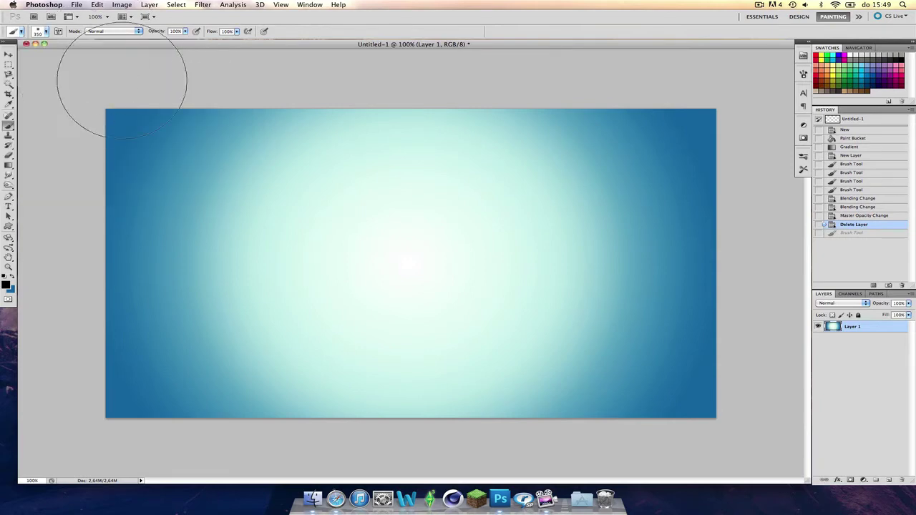
Darken all four corners of Layer 1 with brush dabs, adding extra to the bottom corners
{"action": "left_click", "coordinate": [86, 90]}
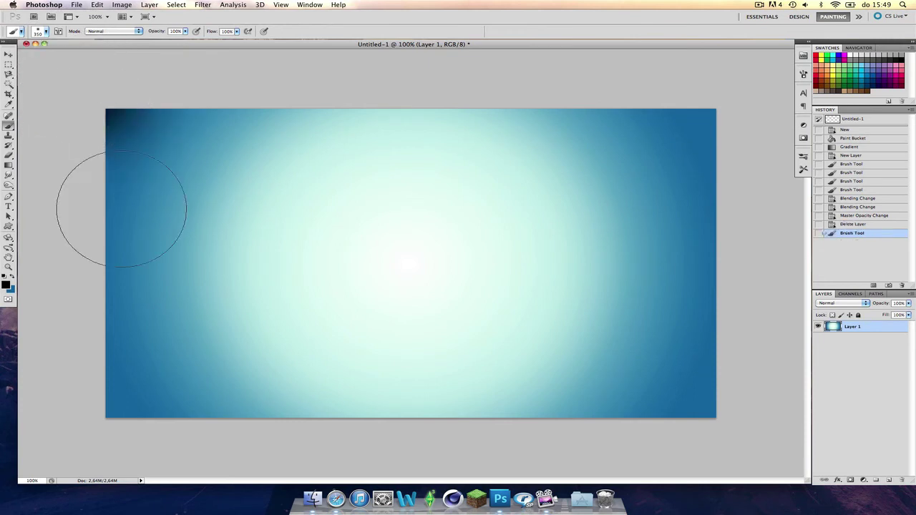
{"action": "left_click", "coordinate": [79, 438]}
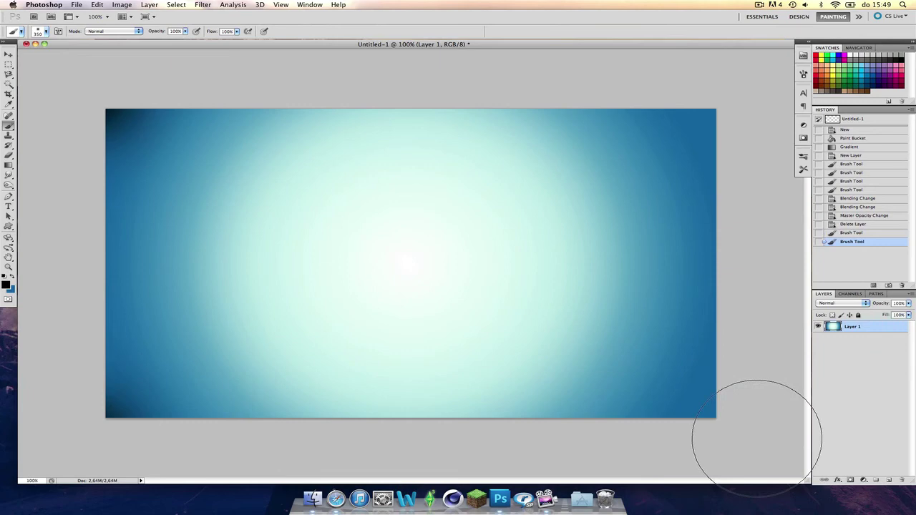
{"action": "left_click", "coordinate": [749, 395]}
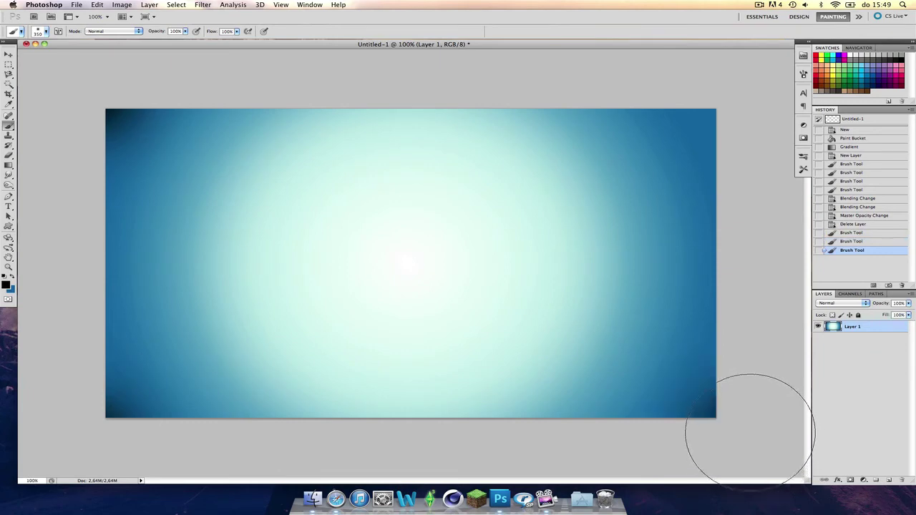
{"action": "left_click", "coordinate": [744, 78]}
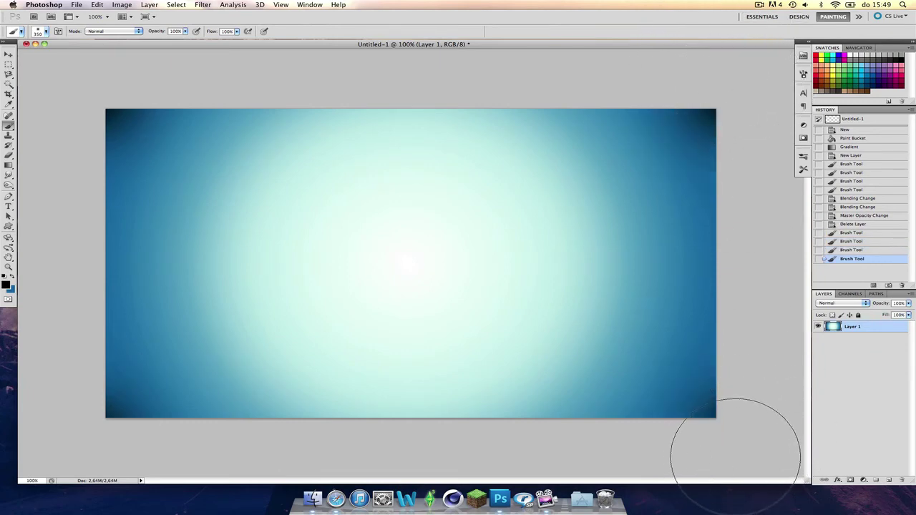
{"action": "left_click", "coordinate": [744, 442]}
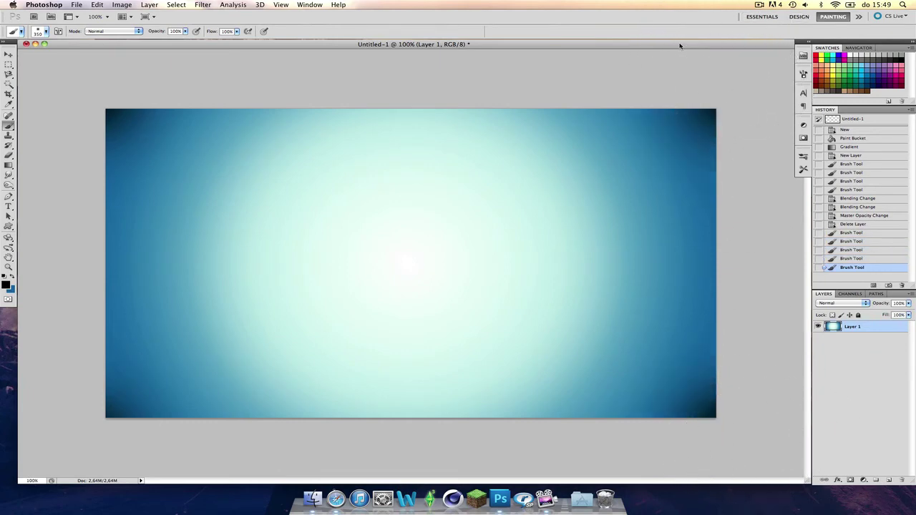
{"action": "left_click", "coordinate": [82, 434]}
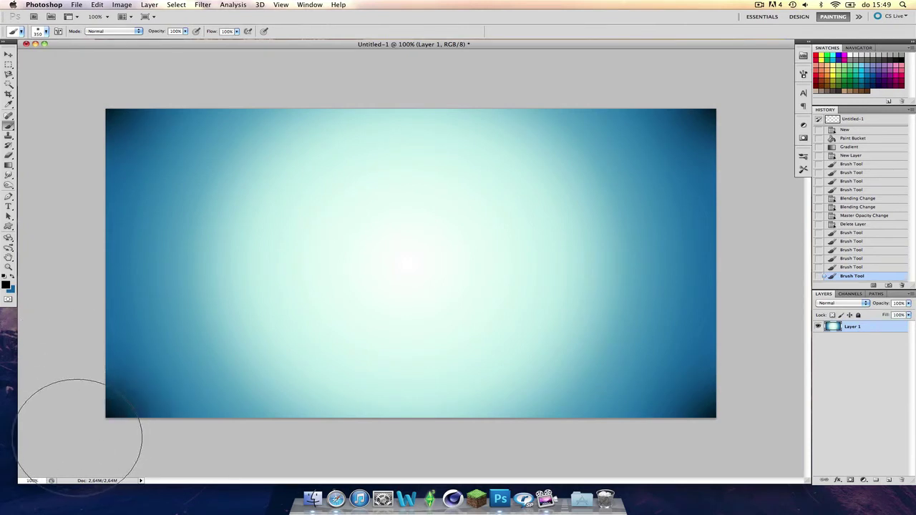
Add 'GFX' text left of centre, move it higher, and select all its letters
{"action": "left_click", "coordinate": [9, 206]}
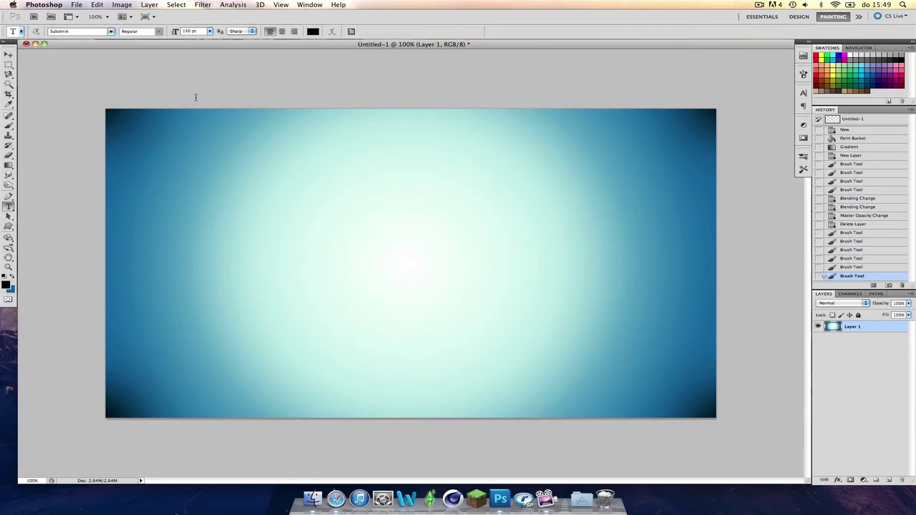
{"action": "left_click", "coordinate": [238, 284]}
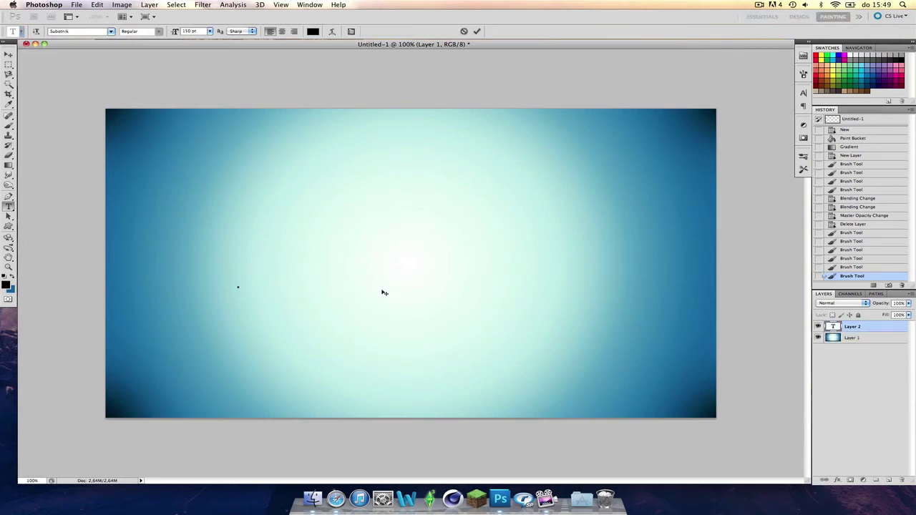
{"action": "type", "text": "GFX"}
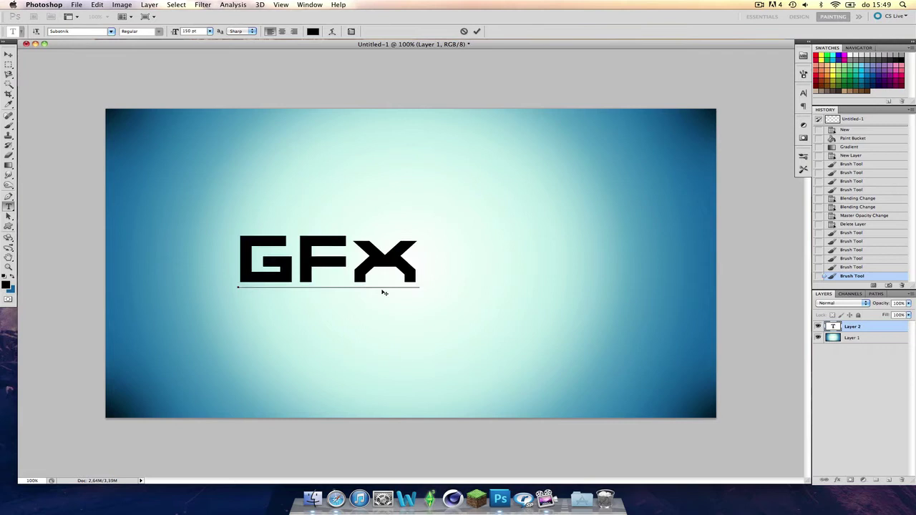
{"action": "left_click_drag", "start_coordinate": [399, 327], "coordinate": [397, 266]}
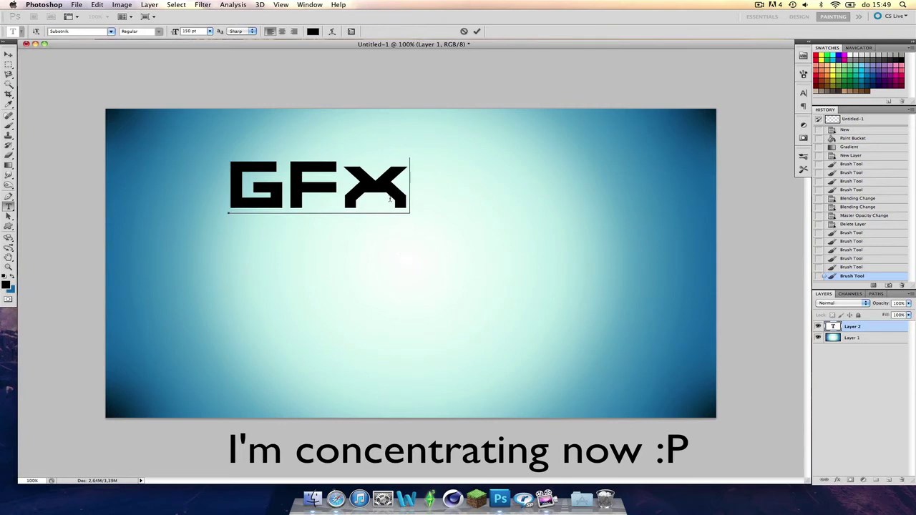
{"action": "key", "text": "ctrl+a"}
Colour the GFX text teal (00a2b1), tighten the F–X kerning, and commit it
{"action": "left_click", "coordinate": [5, 284]}
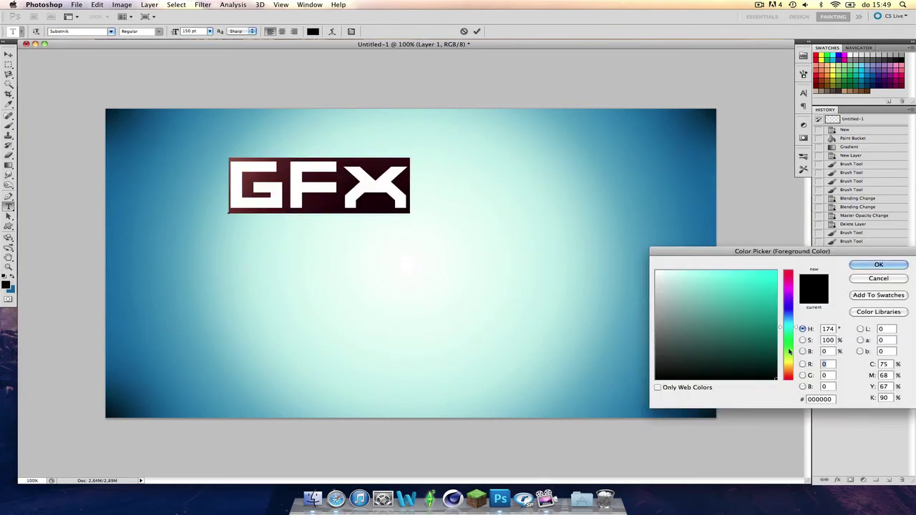
{"action": "mouse_move", "coordinate": [780, 355]}
{"action": "left_mouse_down"}
{"action": "mouse_move", "coordinate": [785, 335]}
{"action": "mouse_move", "coordinate": [788, 358]}
{"action": "mouse_move", "coordinate": [787, 324]}
{"action": "mouse_move", "coordinate": [778, 323]}
{"action": "mouse_move", "coordinate": [758, 279]}
{"action": "mouse_move", "coordinate": [722, 250]}
{"action": "mouse_move", "coordinate": [779, 243]}
{"action": "mouse_move", "coordinate": [833, 219]}
{"action": "mouse_move", "coordinate": [863, 309]}
{"action": "left_mouse_up"}
{"action": "left_click", "coordinate": [868, 265]}
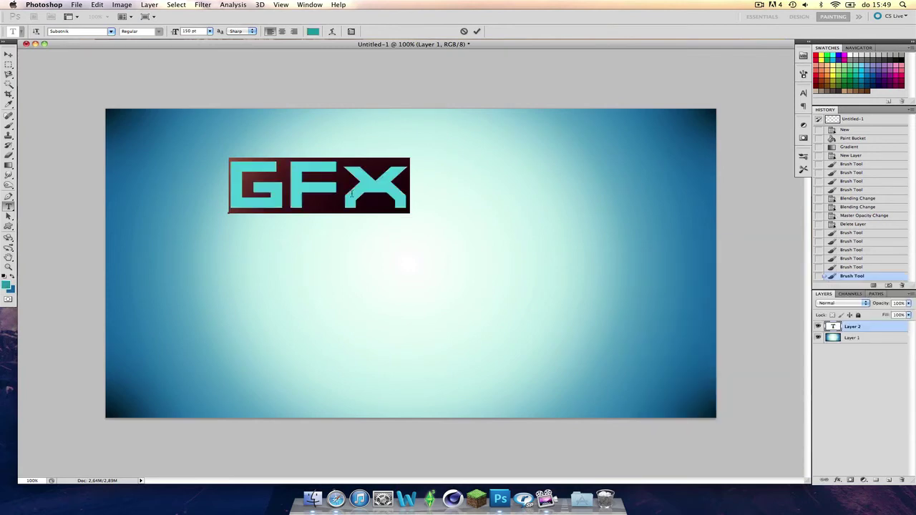
{"action": "key", "text": "ctrl+h"}
{"action": "key", "text": "Left"}
{"action": "key", "text": "alt+Left"}
{"action": "key", "text": "alt+Left"}
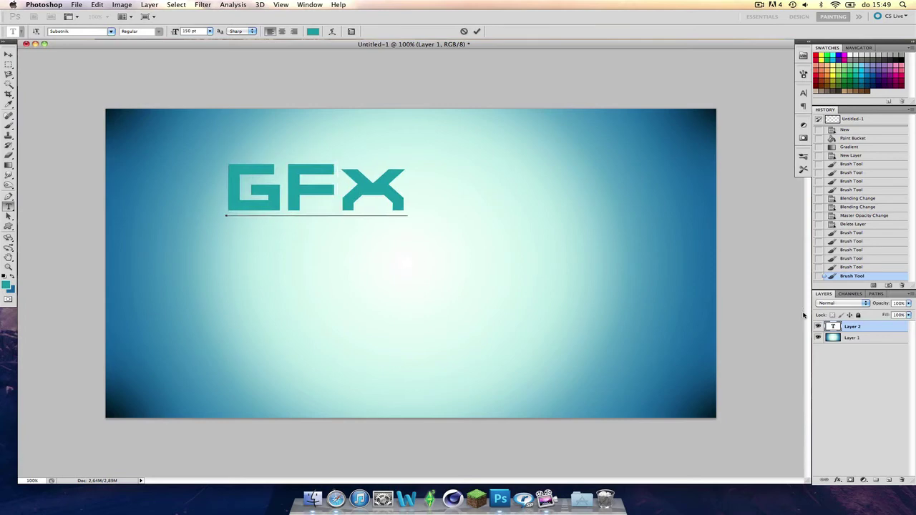
{"action": "left_click", "coordinate": [899, 331]}
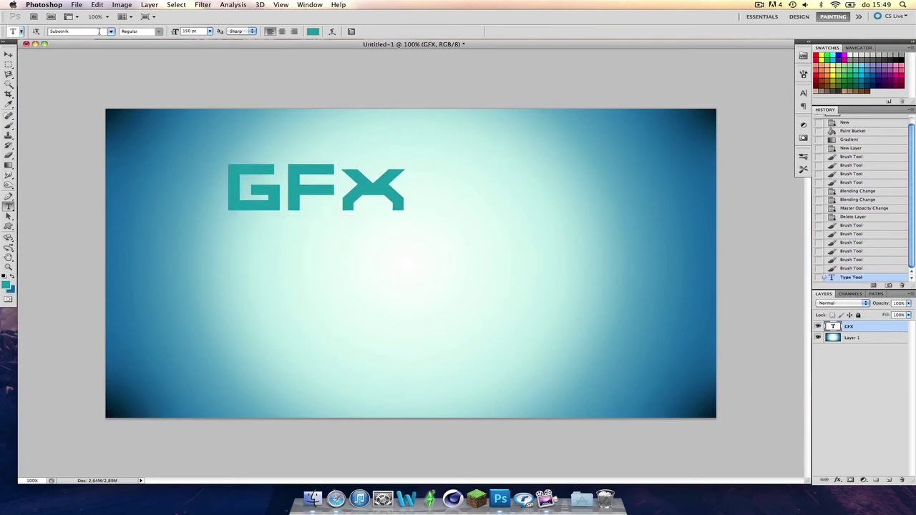
Add 'WITH' text below GFX at 73 pt and commit it
{"action": "left_click", "coordinate": [319, 284]}
{"action": "type", "text": "WITH"}
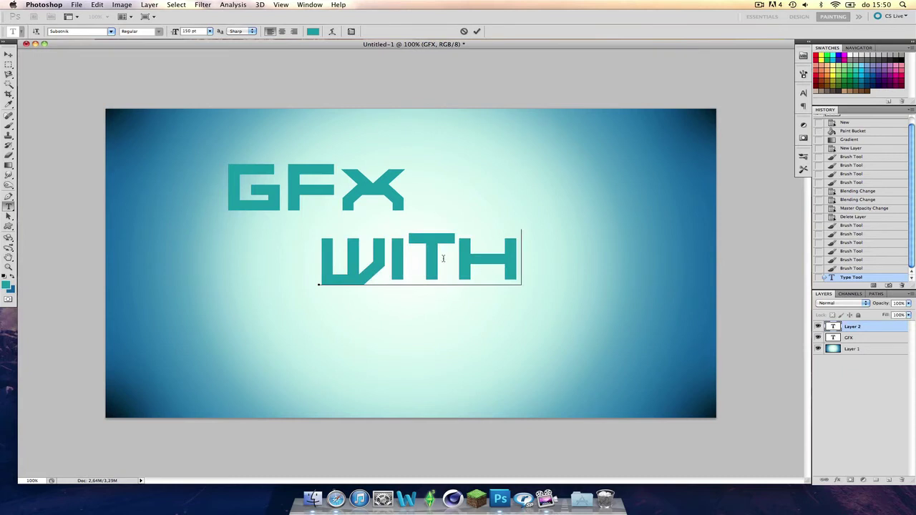
{"action": "key", "text": "super+a"}
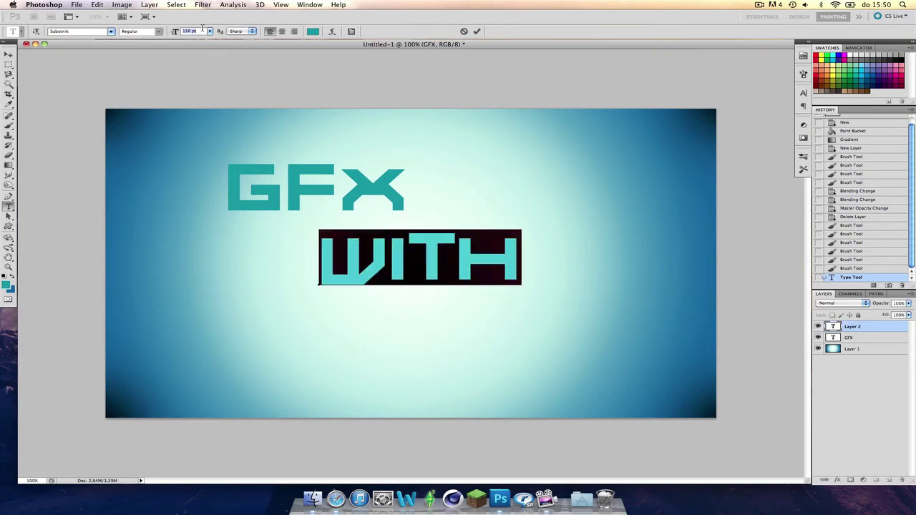
{"action": "type", "text": "73"}
{"action": "key", "text": "Return"}
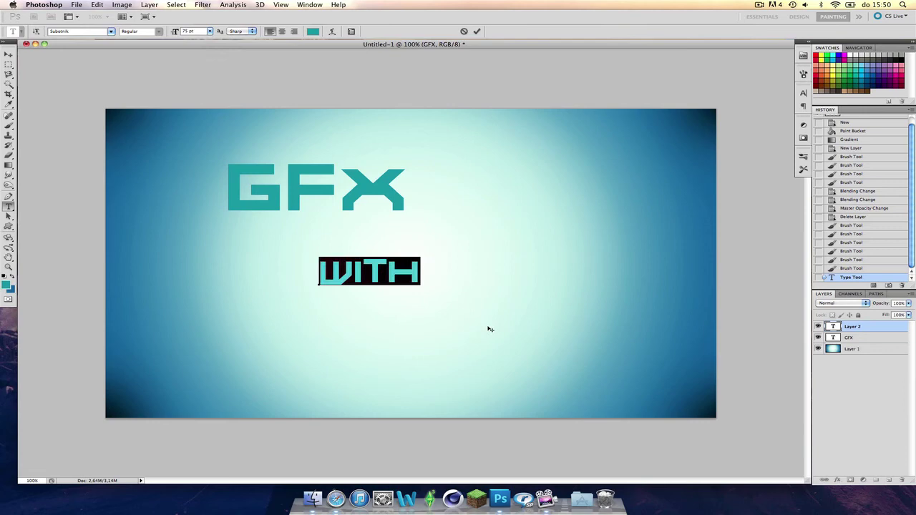
{"action": "key", "text": "super+h"}
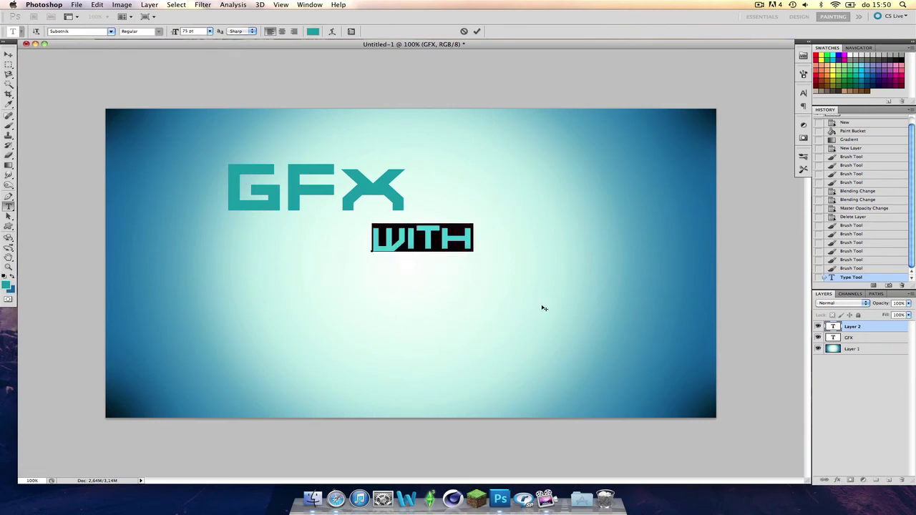
{"action": "left_click", "coordinate": [884, 330]}
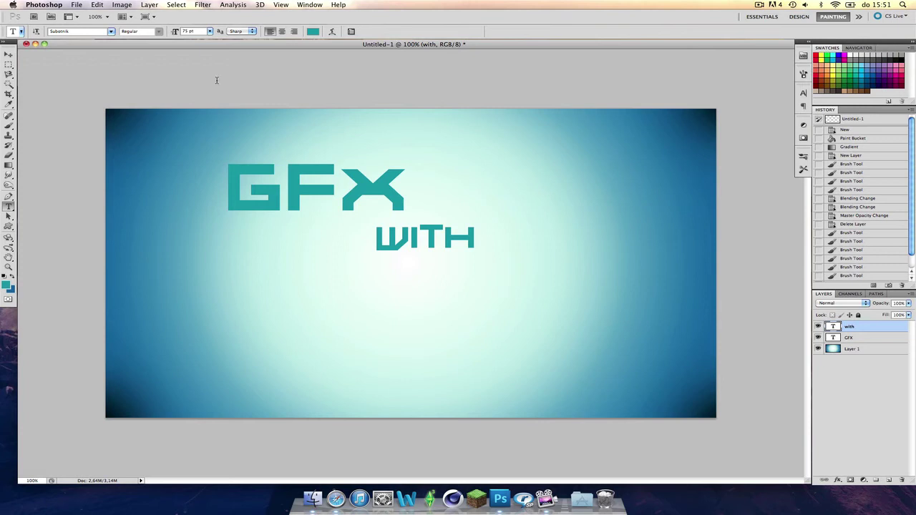
Type 'datgaming' on a new text line in the lower left
{"action": "left_click", "coordinate": [221, 313]}
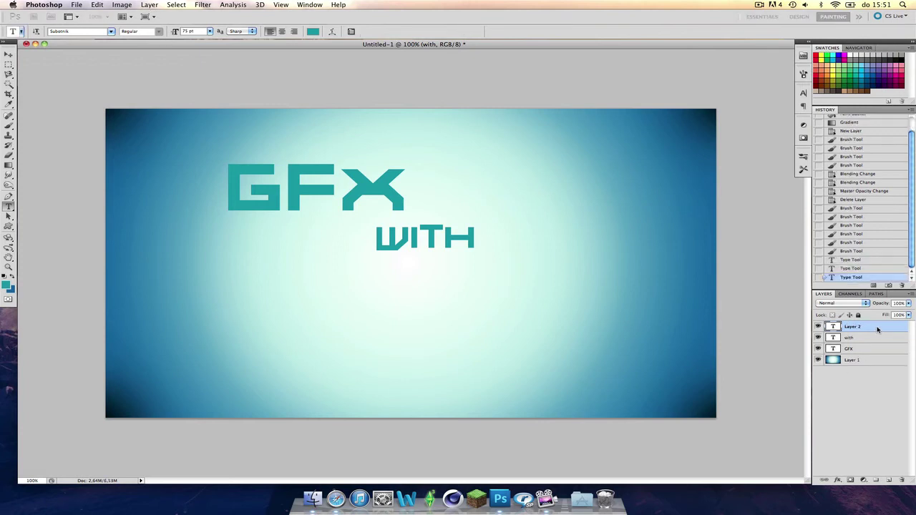
{"action": "left_click", "coordinate": [878, 328]}
{"action": "left_click", "coordinate": [212, 337]}
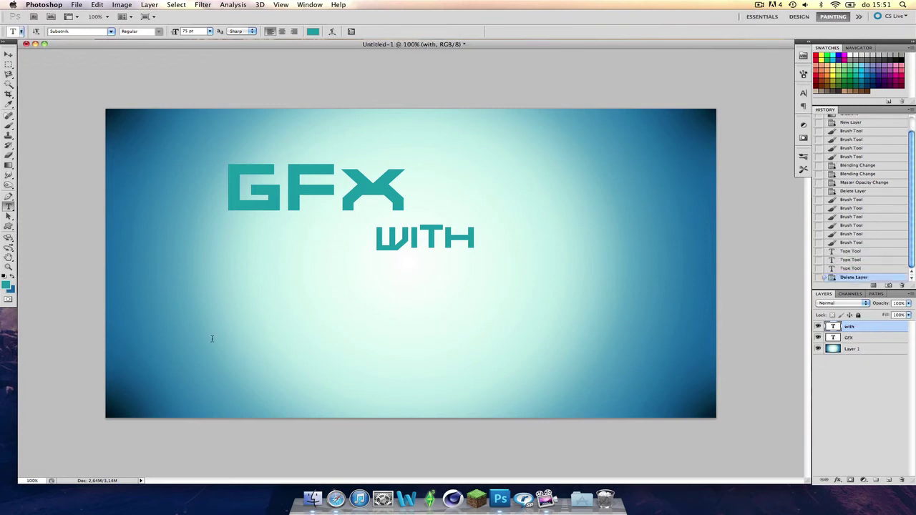
{"action": "type", "text": "datgamin"}
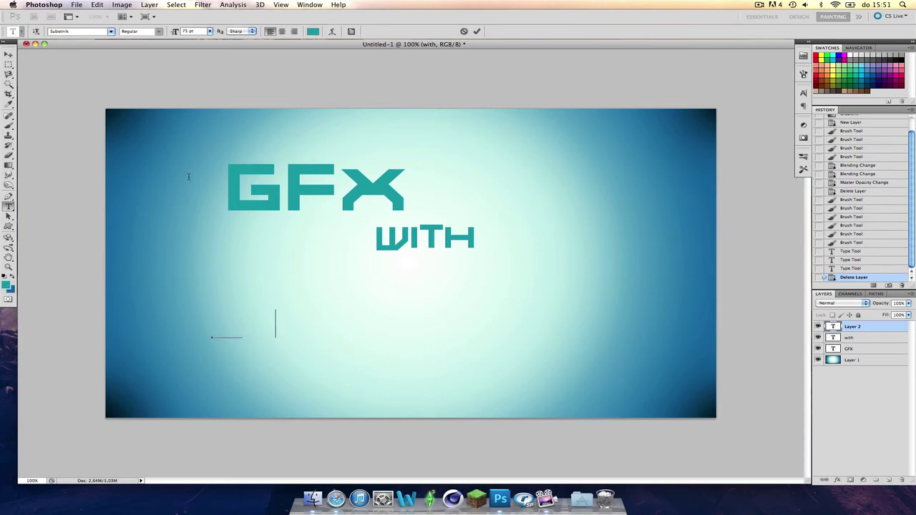
{"action": "type", "text": "g"}
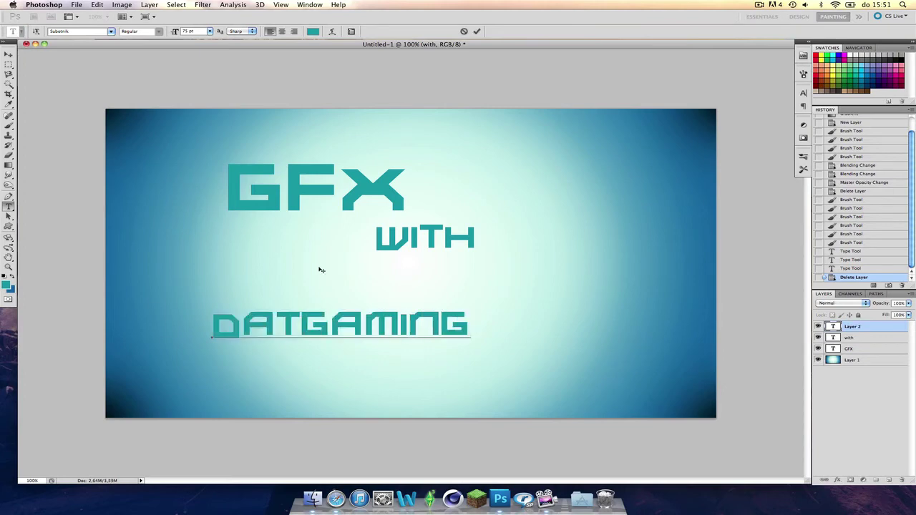
Set the datgaming text to the Swatch it font and commit it
{"action": "key", "text": "super+a"}
{"action": "left_click", "coordinate": [111, 31]}
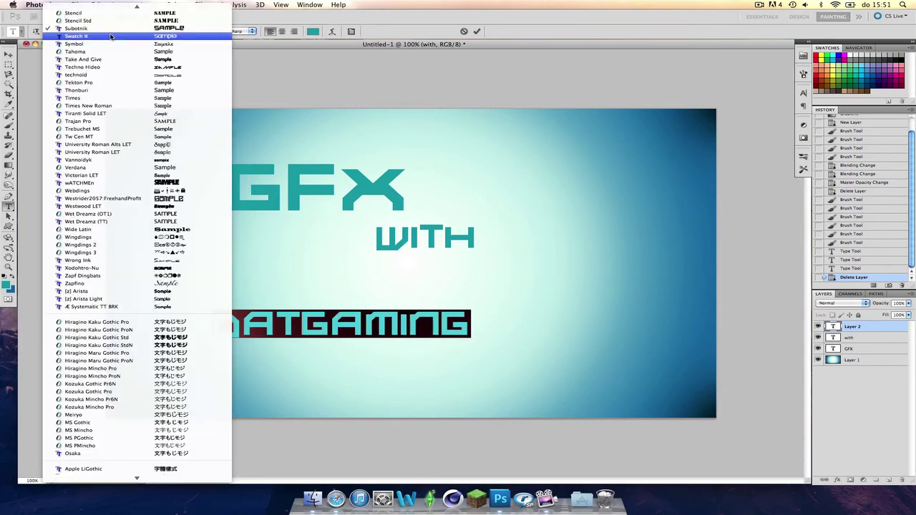
{"action": "scroll", "coordinate": [217, 66], "scroll_direction": "up", "scroll_amount": 2}
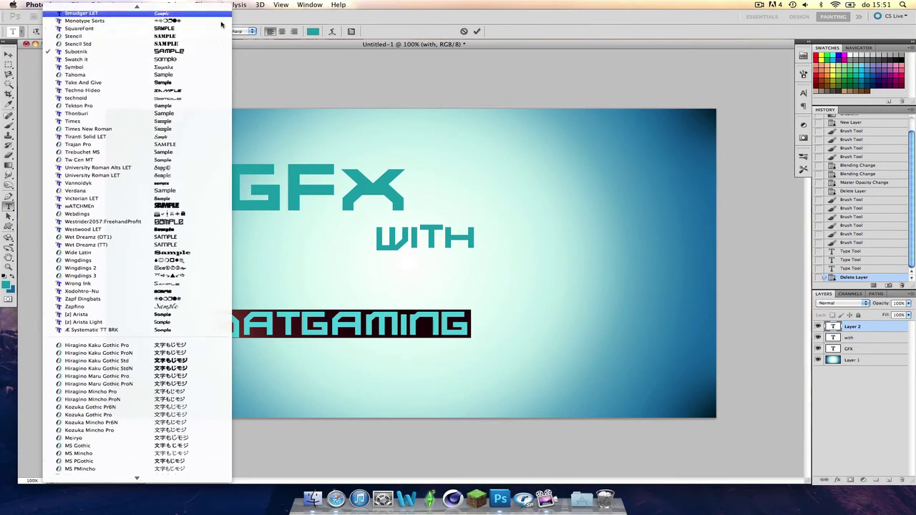
{"action": "left_click", "coordinate": [215, 60]}
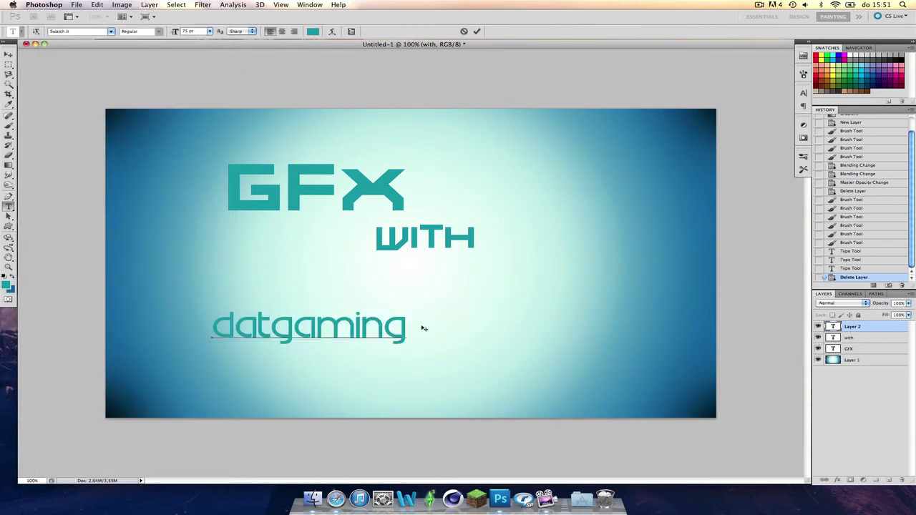
{"action": "left_click_drag", "start_coordinate": [404, 326], "coordinate": [32, 5]}
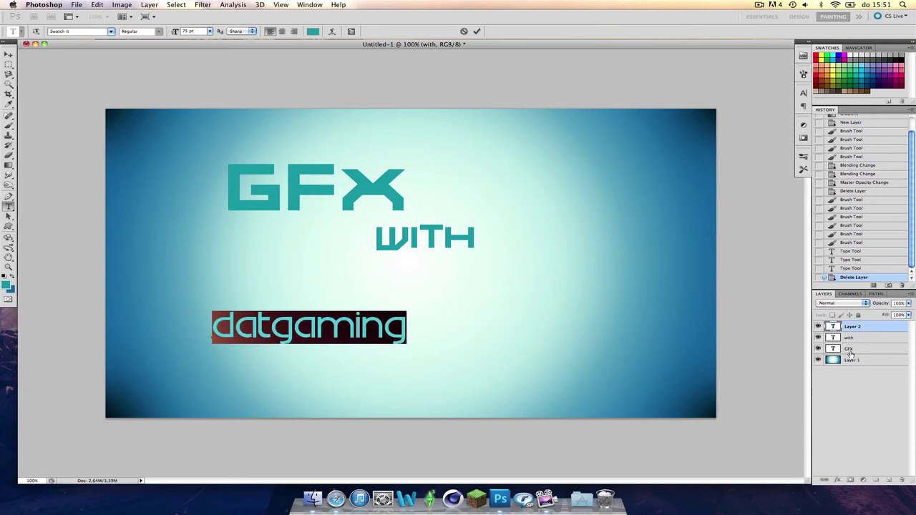
{"action": "left_click", "coordinate": [873, 326]}
{"action": "left_click", "coordinate": [407, 327]}
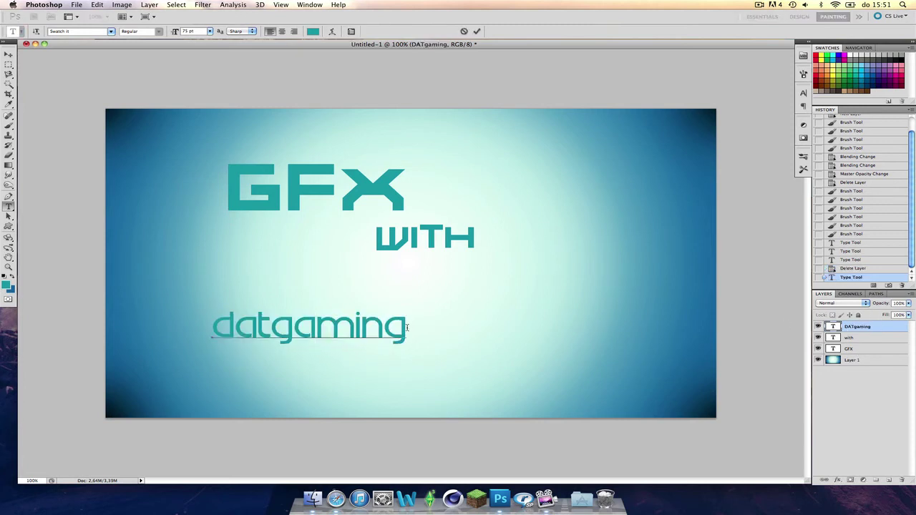
{"action": "left_click_drag", "start_coordinate": [406, 328], "coordinate": [192, 325]}
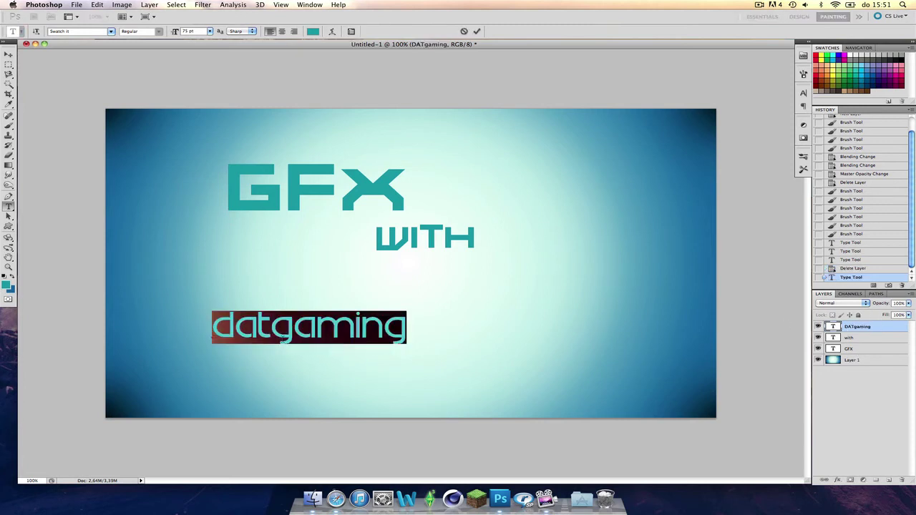
{"action": "left_click", "coordinate": [878, 348]}
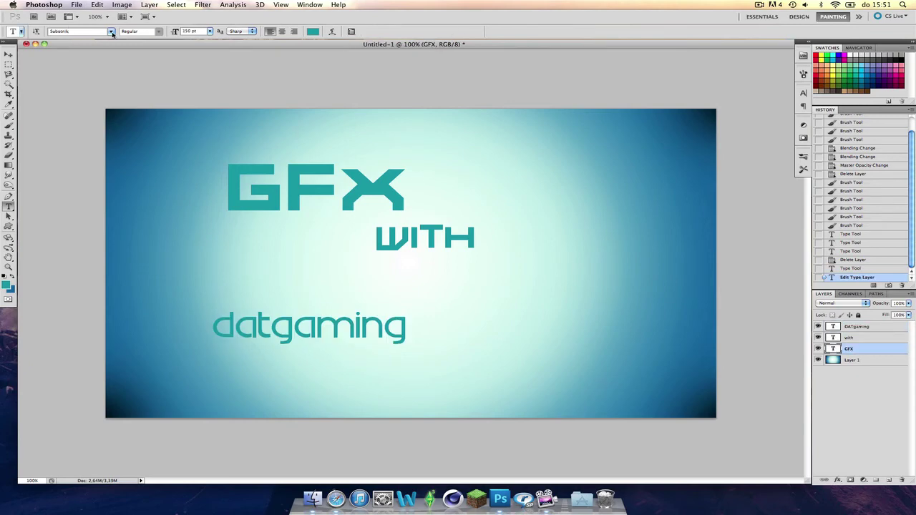
Apply the Swatch it font to the GFX and with text layers
{"action": "left_click", "coordinate": [111, 33]}
{"action": "left_click", "coordinate": [765, 306]}
{"action": "key", "text": "Down"}
{"action": "left_click", "coordinate": [849, 339]}
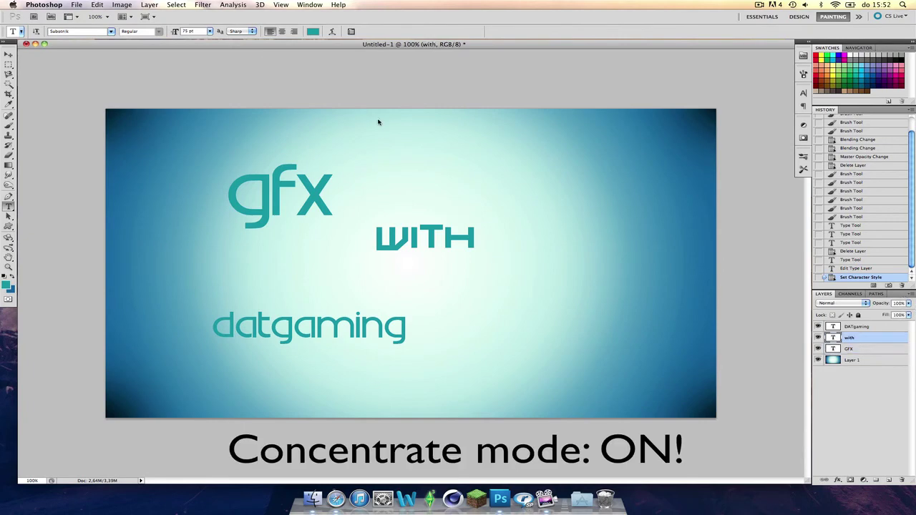
{"action": "left_click", "coordinate": [111, 33]}
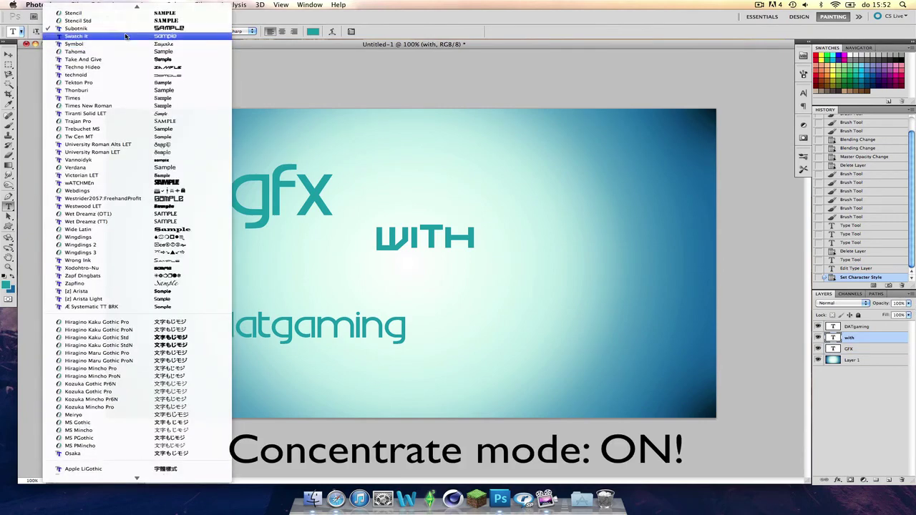
{"action": "key", "text": "Return"}
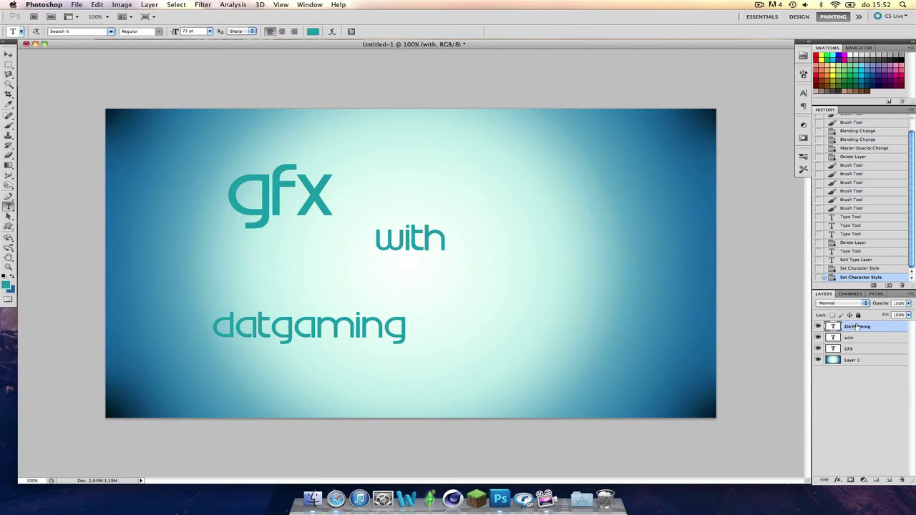
Set DATgaming to Subotnik at 125 pt and move it up and right
{"action": "left_click", "coordinate": [856, 326]}
{"action": "left_click", "coordinate": [111, 33]}
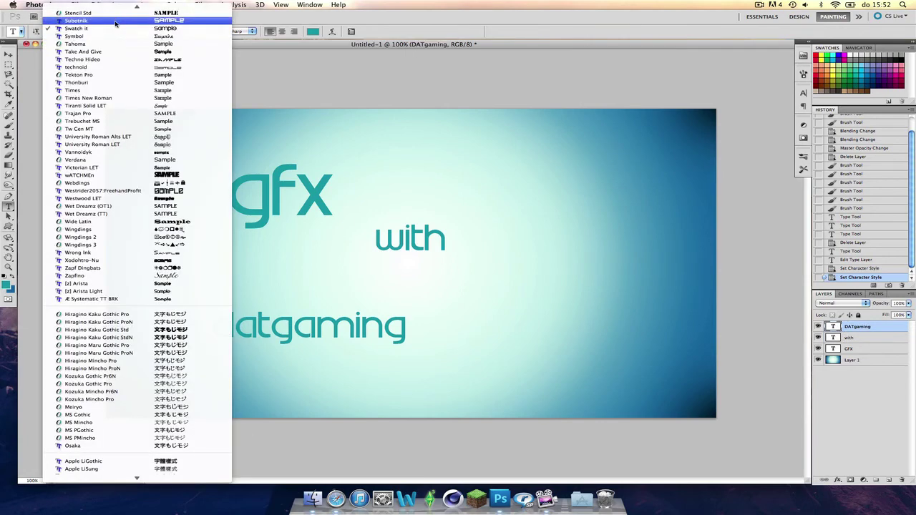
{"action": "left_click", "coordinate": [115, 24]}
{"action": "left_click", "coordinate": [8, 54]}
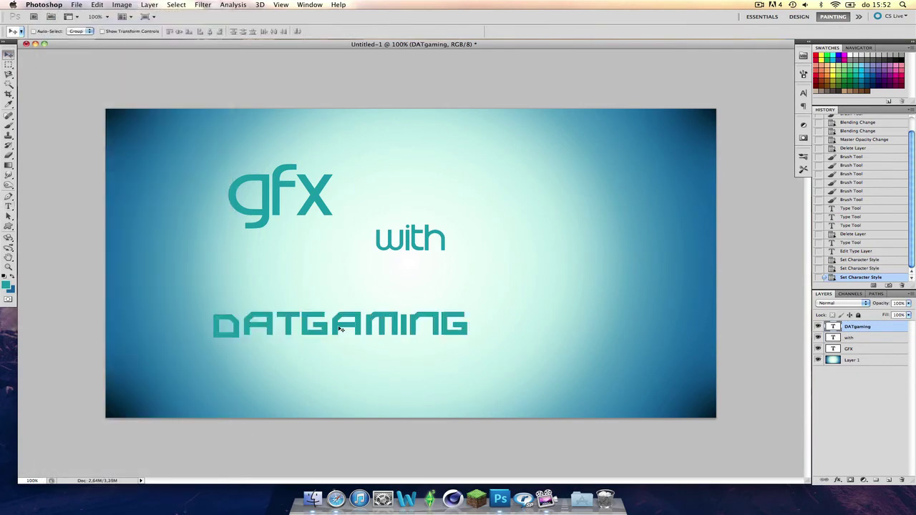
{"action": "left_click", "coordinate": [9, 206]}
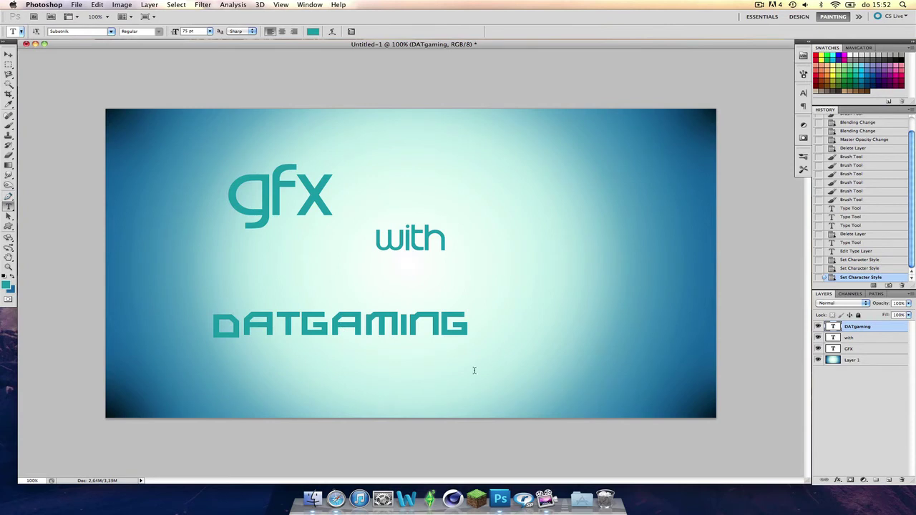
{"action": "double_click", "coordinate": [465, 322]}
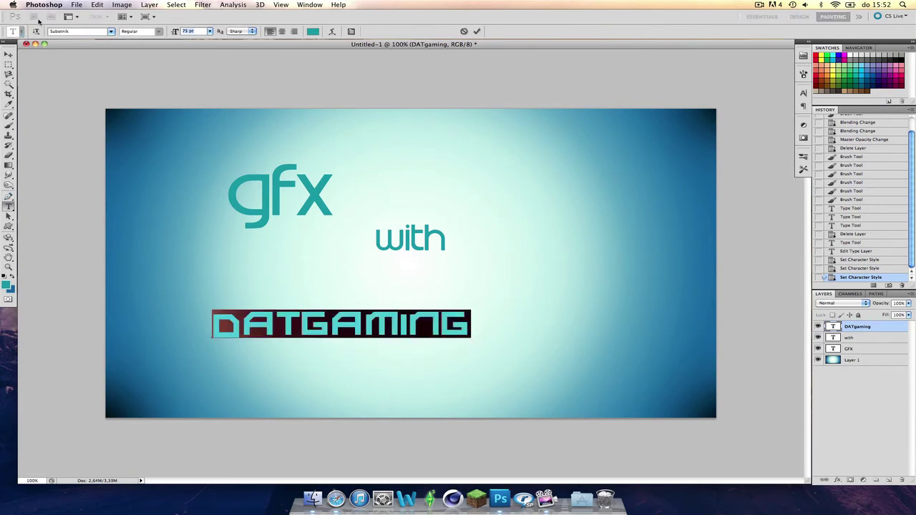
{"action": "type", "text": "150"}
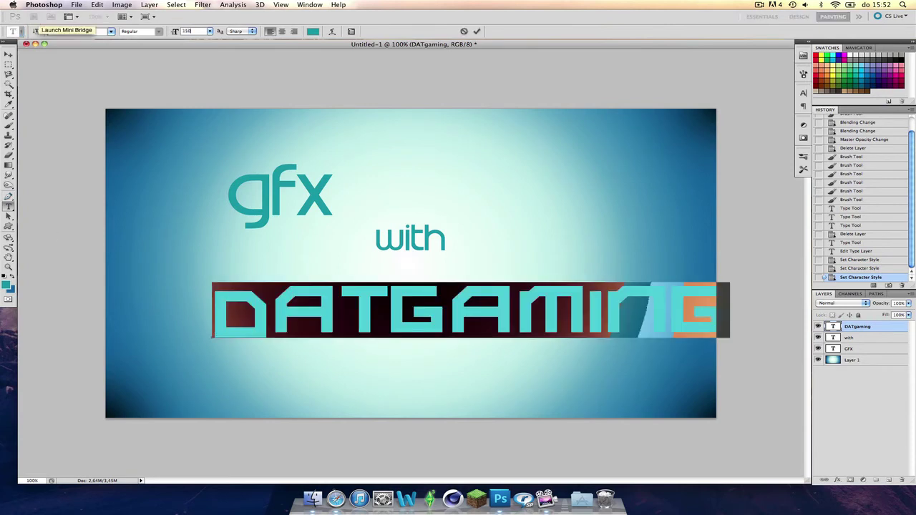
{"action": "key", "text": "BackSpace"}
{"action": "key", "text": "BackSpace"}
{"action": "type", "text": "25"}
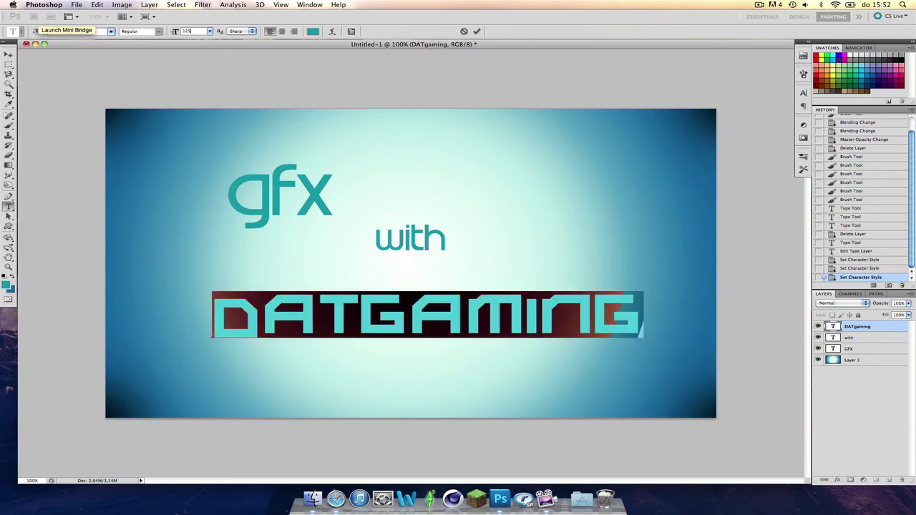
{"action": "left_click_drag", "start_coordinate": [498, 390], "coordinate": [550, 375]}
Commit the DATGAMING resize, then nudge the with text six steps left
{"action": "left_click", "coordinate": [882, 325]}
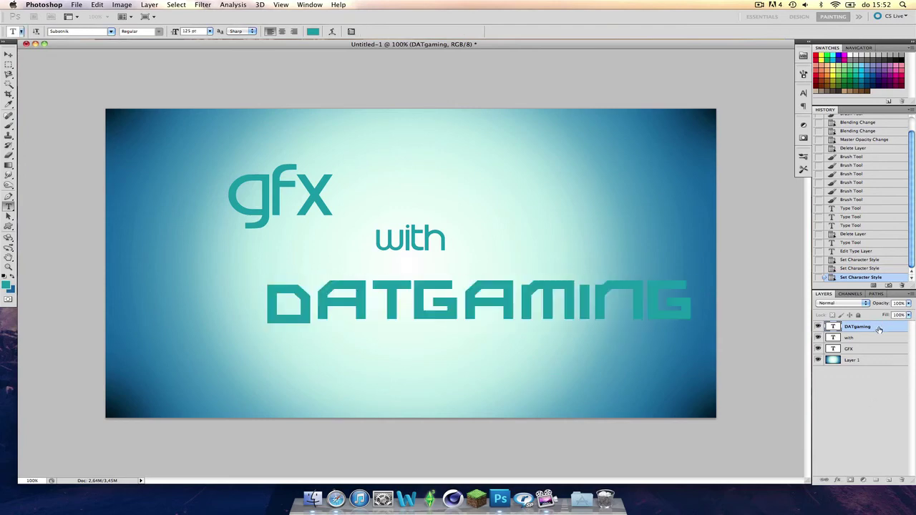
{"action": "left_click", "coordinate": [870, 337]}
{"action": "key", "text": "super+Left"}
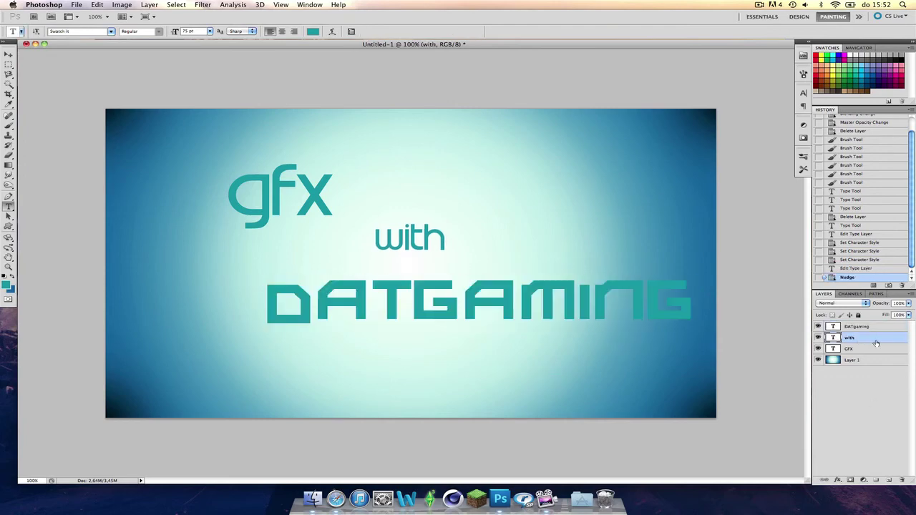
{"action": "key", "text": "super+Left"}
{"action": "key", "text": "super+Left"}
{"action": "key", "text": "super+Left"}
{"action": "key", "text": "super+Left"}
{"action": "key", "text": "super+Left"}
{"action": "key", "text": "super+Left"}
{"action": "key", "text": "super+Left"}
{"action": "key", "text": "super+Left"}
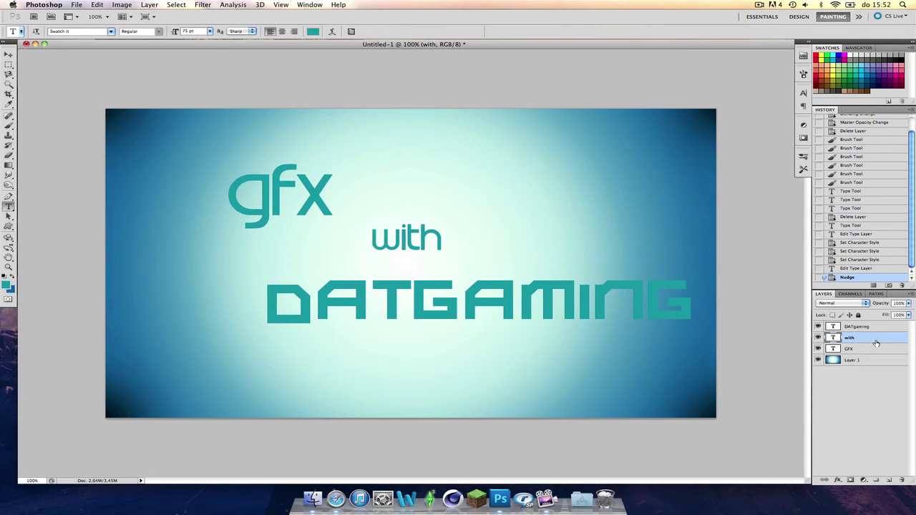
{"action": "key", "text": "super+Left"}
{"action": "key", "text": "super+Left"}
{"action": "key", "text": "super+Left"}
{"action": "key", "text": "super+Left"}
{"action": "key", "text": "super+Left"}
{"action": "key", "text": "super+Left"}
{"action": "key", "text": "super+Left"}
{"action": "key", "text": "super+Left"}
{"action": "key", "text": "super+Left"}
{"action": "key", "text": "super+Left"}
{"action": "key", "text": "super+Left"}
{"action": "key", "text": "super+Left"}
{"action": "key", "text": "super+Left"}
{"action": "key", "text": "super+Left"}
{"action": "key", "text": "super+Left"}
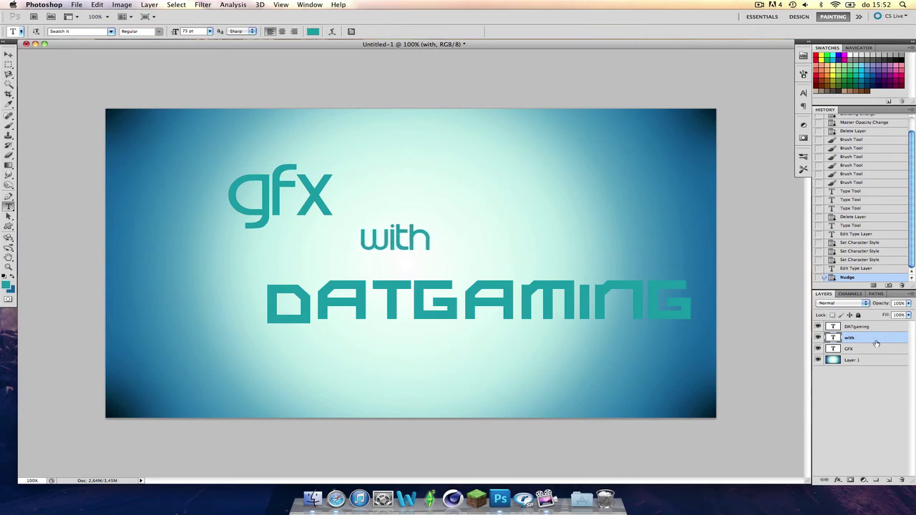
{"action": "key", "text": "super+Left"}
{"action": "key", "text": "super+Left"}
{"action": "key", "text": "super+Left"}
{"action": "key", "text": "super+Left"}
{"action": "key", "text": "super+Left"}
{"action": "key", "text": "super+Left"}
{"action": "key", "text": "super+Left"}
{"action": "key", "text": "super+Left"}
{"action": "key", "text": "super+Left"}
{"action": "key", "text": "super+Left"}
{"action": "key", "text": "super+Left"}
{"action": "key", "text": "super+Left"}
{"action": "key", "text": "super+Left"}
{"action": "key", "text": "super+Left"}
{"action": "key", "text": "super+Left"}
{"action": "key", "text": "super+Left"}
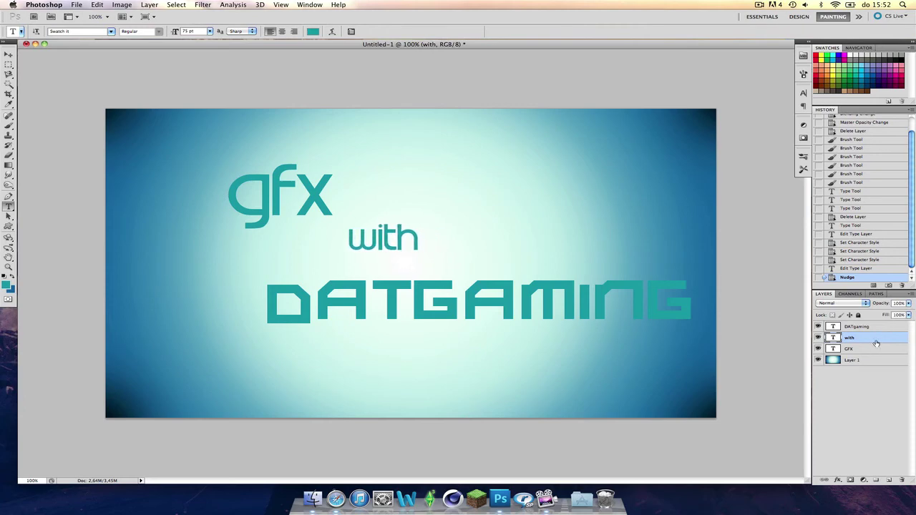
{"action": "key", "text": "super+Left"}
{"action": "key", "text": "super+Left"}
{"action": "key", "text": "super+Left"}
{"action": "key", "text": "super+Left"}
{"action": "key", "text": "super+Left"}
{"action": "key", "text": "super+Left"}
{"action": "key", "text": "super+Left"}
{"action": "key", "text": "super+Left"}
{"action": "key", "text": "super+Left"}
{"action": "key", "text": "super+Left"}
{"action": "key", "text": "super+Left"}
{"action": "key", "text": "super+Left"}
{"action": "key", "text": "super+Left"}
{"action": "key", "text": "super+Left"}
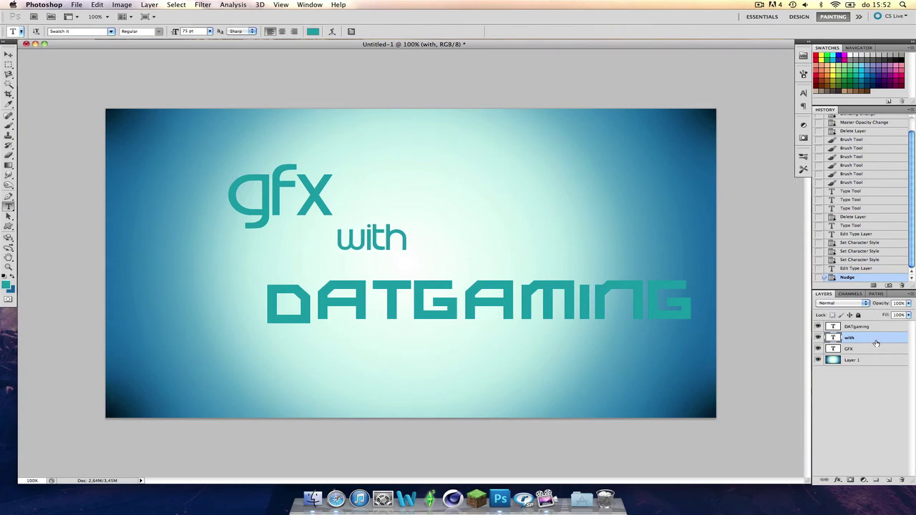
{"action": "key", "text": "super+Left"}
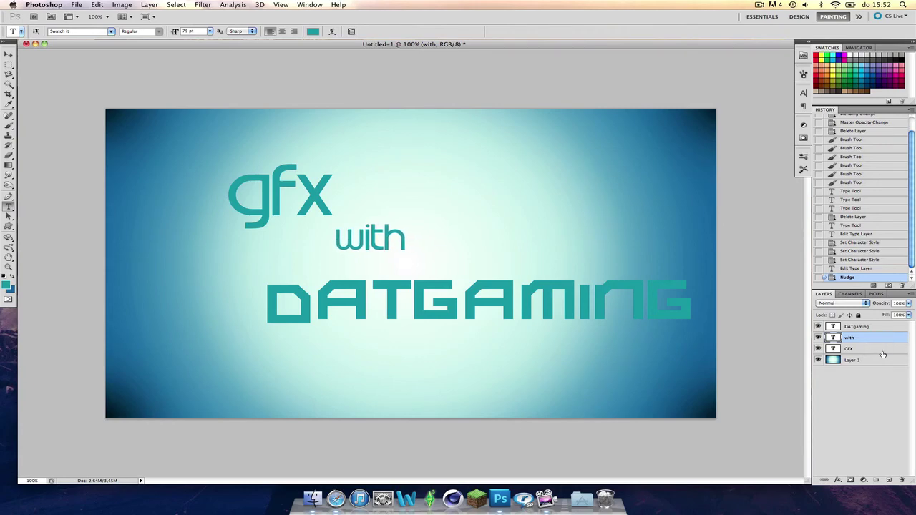
Move the gfx and with layers together further left
{"action": "left_click", "coordinate": [882, 353], "text": "shift"}
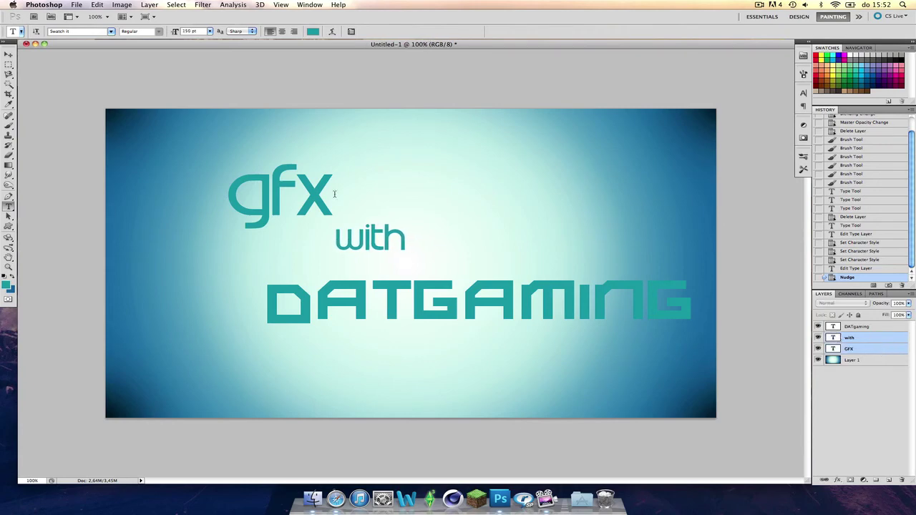
{"action": "left_click", "coordinate": [9, 55]}
{"action": "left_click_drag", "start_coordinate": [356, 217], "coordinate": [299, 217]}
Give the DATgaming layer a drop shadow at a 57° angle
{"action": "double_click", "coordinate": [895, 327]}
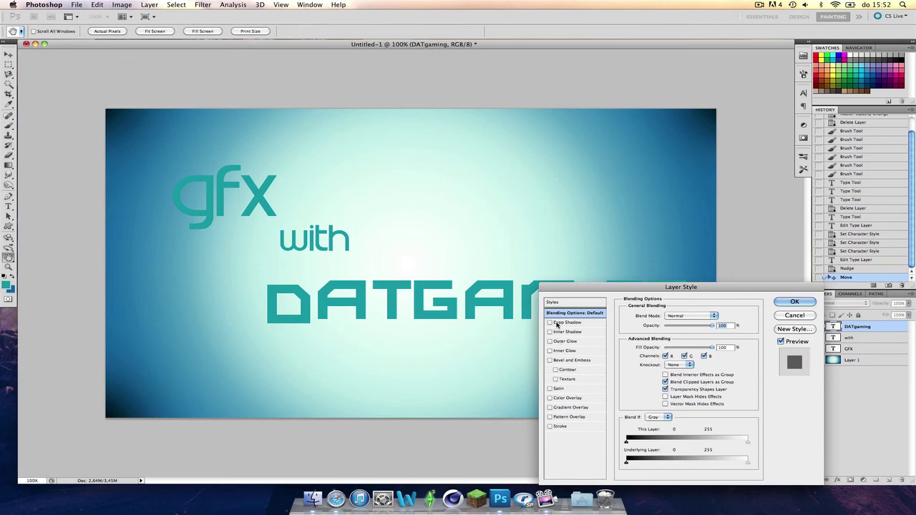
{"action": "left_click", "coordinate": [560, 323]}
{"action": "left_click", "coordinate": [794, 302]}
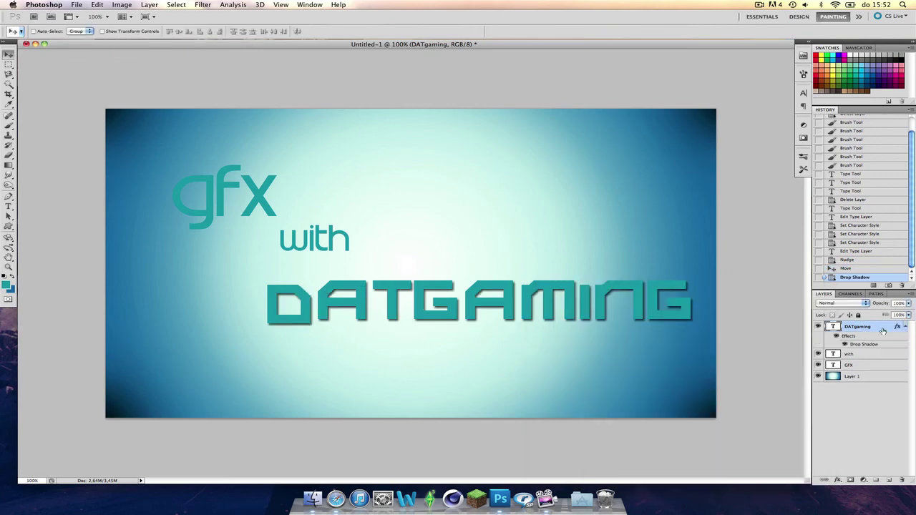
{"action": "double_click", "coordinate": [879, 329]}
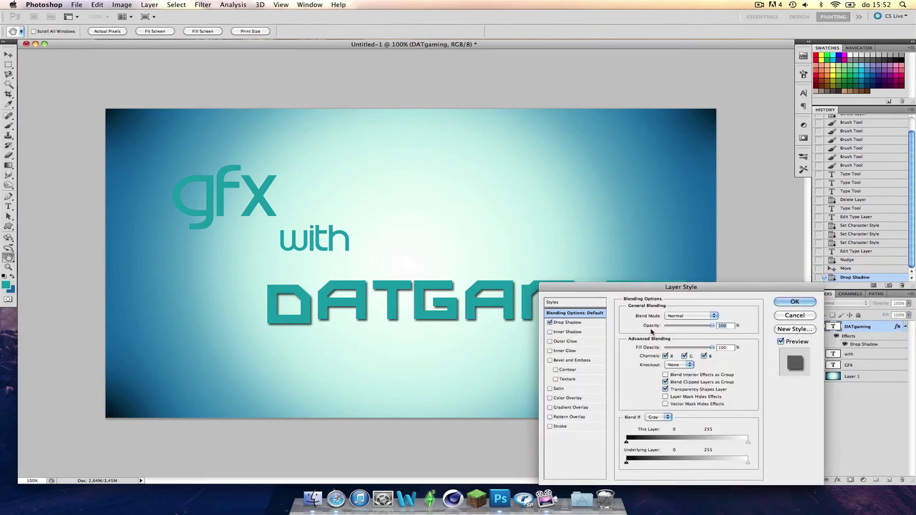
{"action": "left_click", "coordinate": [567, 323]}
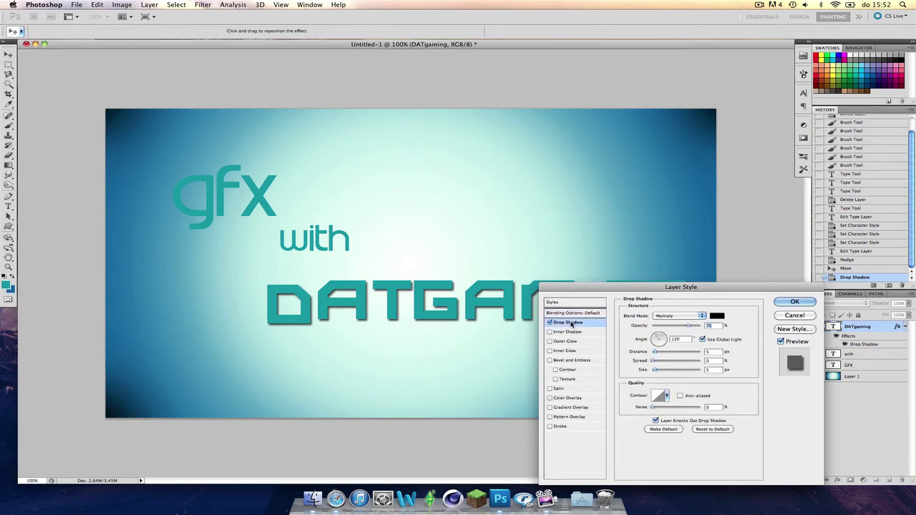
{"action": "left_click_drag", "start_coordinate": [668, 330], "coordinate": [692, 293]}
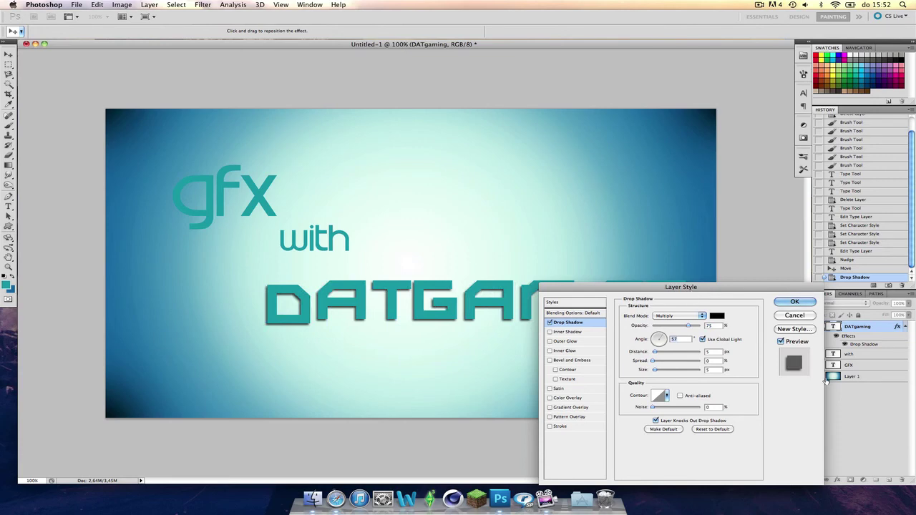
{"action": "left_click", "coordinate": [794, 301]}
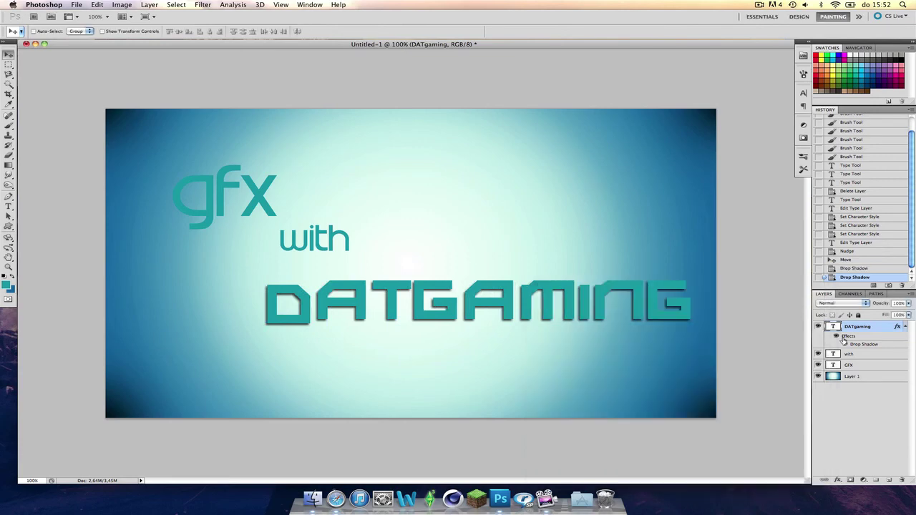
Add drop shadows to the with and GFX text layers
{"action": "double_click", "coordinate": [887, 357]}
{"action": "left_click", "coordinate": [565, 322]}
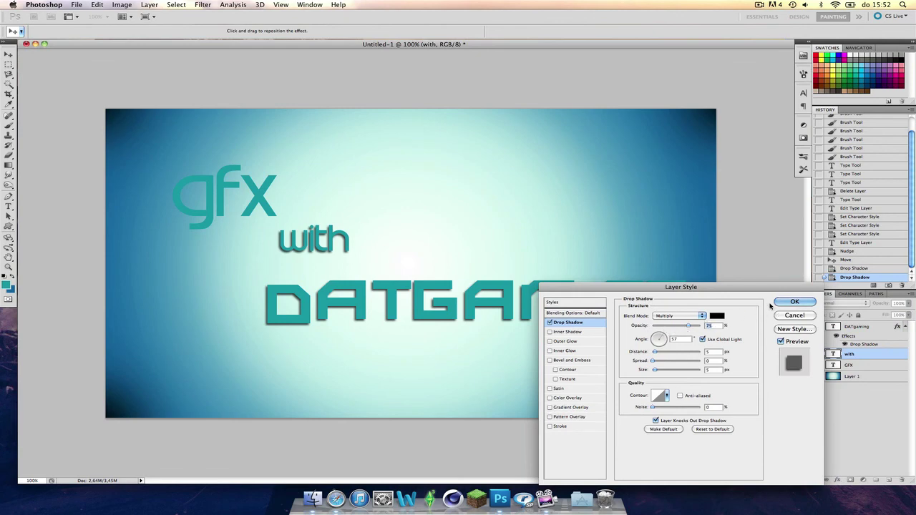
{"action": "left_click", "coordinate": [794, 302]}
{"action": "double_click", "coordinate": [865, 383]}
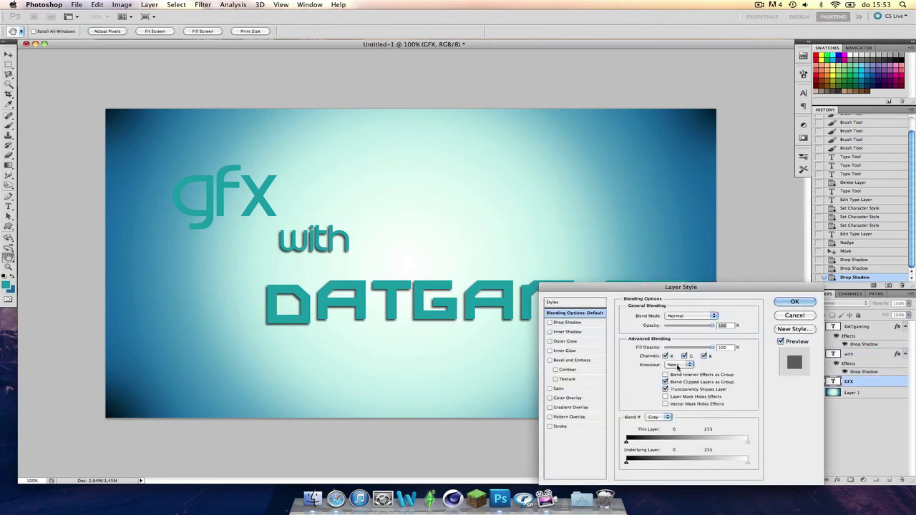
{"action": "left_click", "coordinate": [565, 323]}
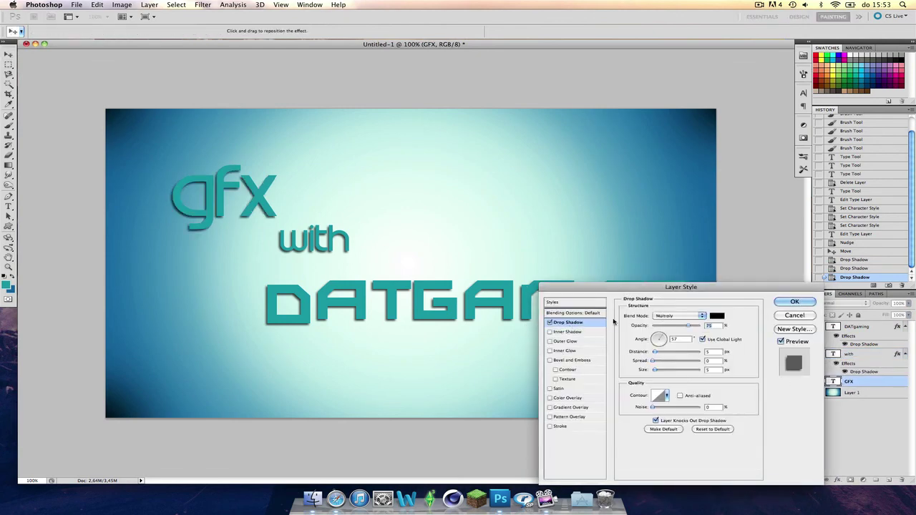
{"action": "left_click", "coordinate": [794, 302]}
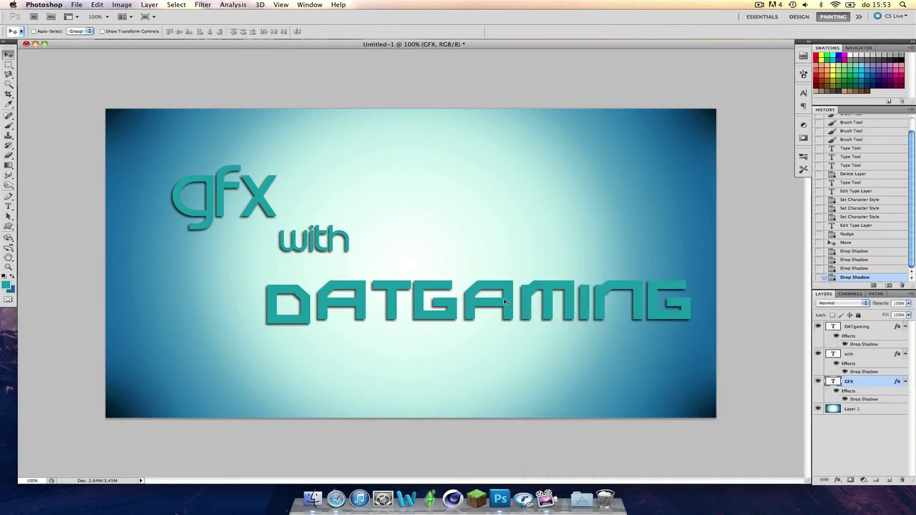